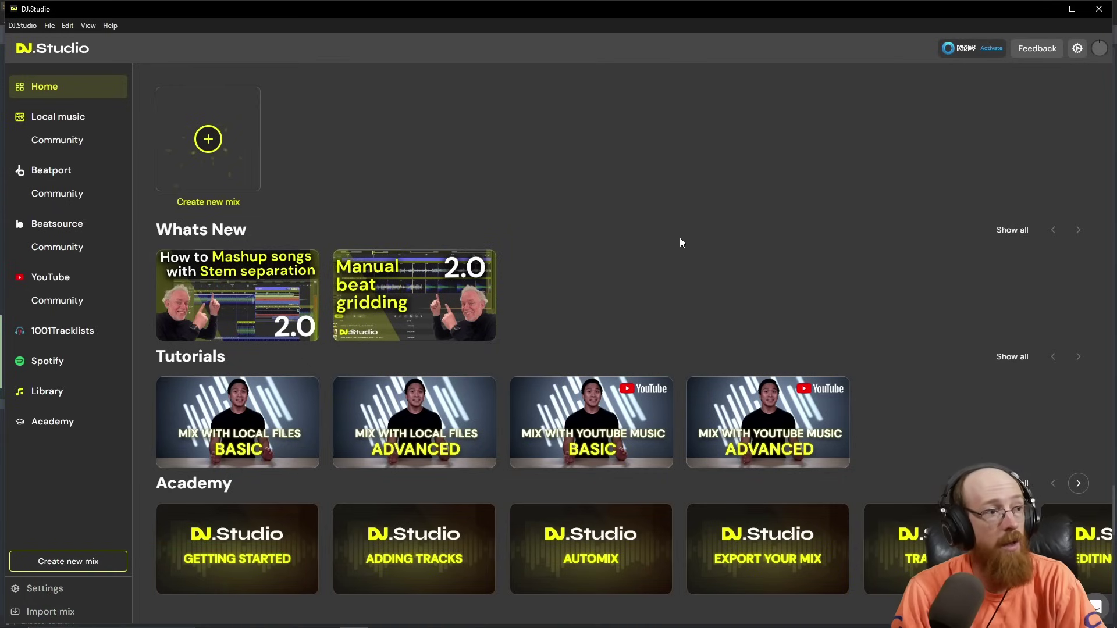
# Step: Start a new mix from local files and add THE BOX, Show Me and Infinite
pyautogui.click(209, 138)
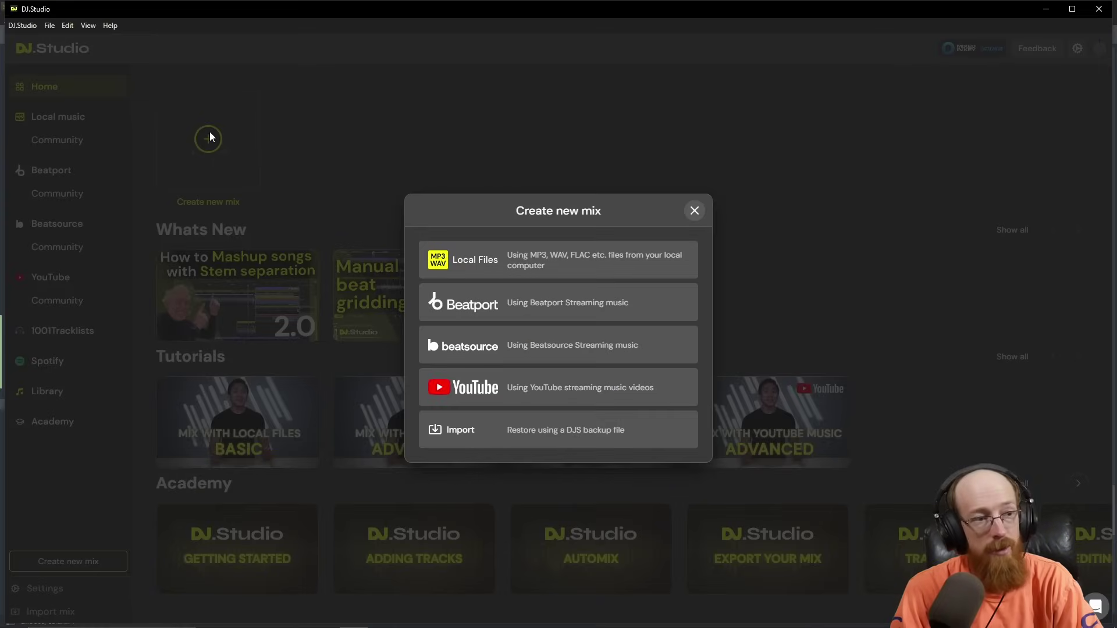
pyautogui.click(572, 265)
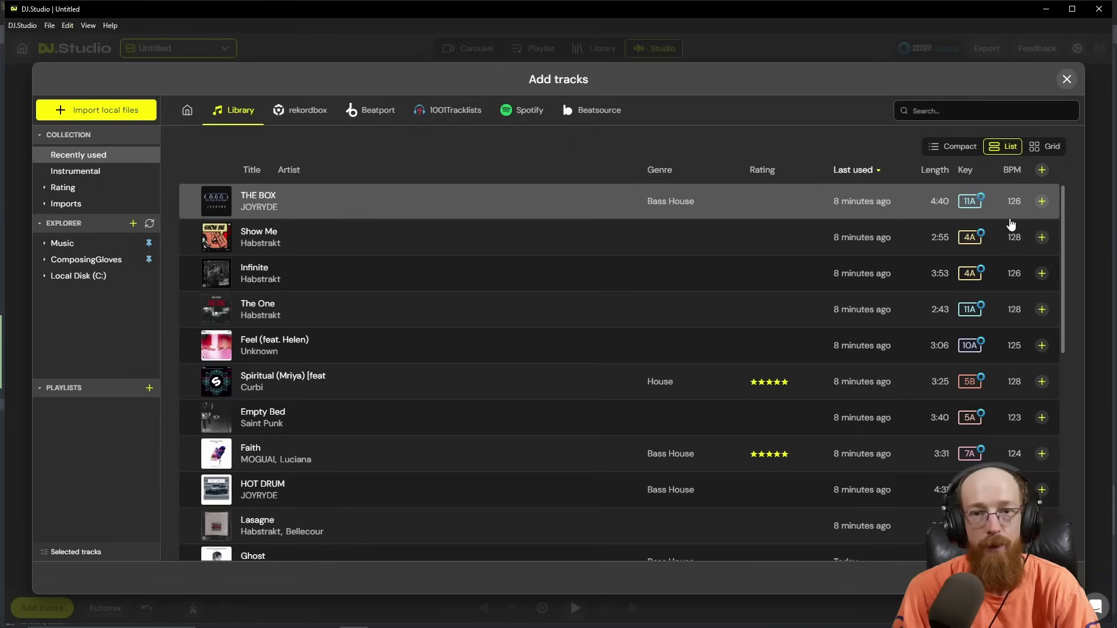
pyautogui.click(1042, 202)
pyautogui.click(1042, 238)
pyautogui.click(1042, 274)
# Step: Add The One, Feel, Curbi's track, Empty Bed, Faith, HOT DRUM and Lasagne, then confirm
pyautogui.click(1042, 310)
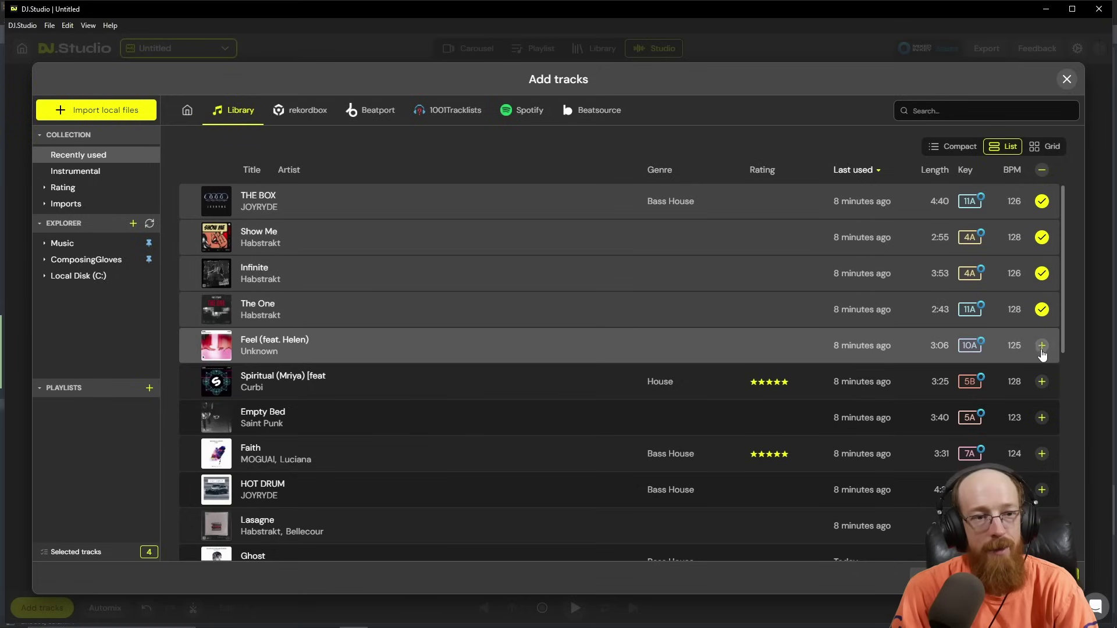
pyautogui.click(1042, 346)
pyautogui.click(1042, 383)
pyautogui.click(1042, 418)
pyautogui.click(1042, 455)
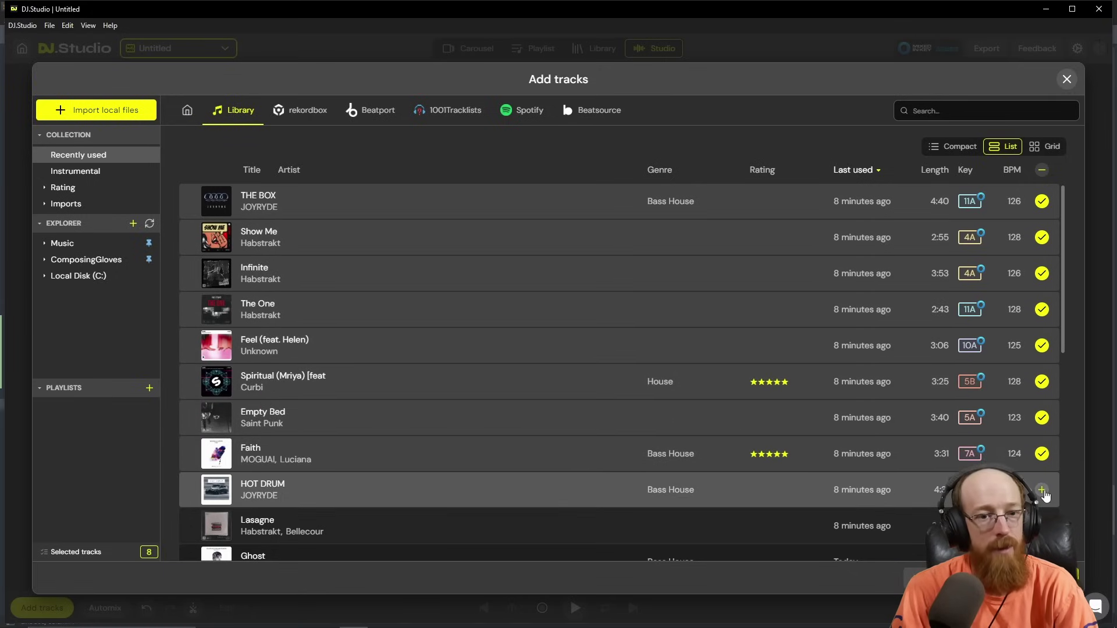
pyautogui.click(1042, 491)
pyautogui.click(1042, 526)
pyautogui.click(989, 578)
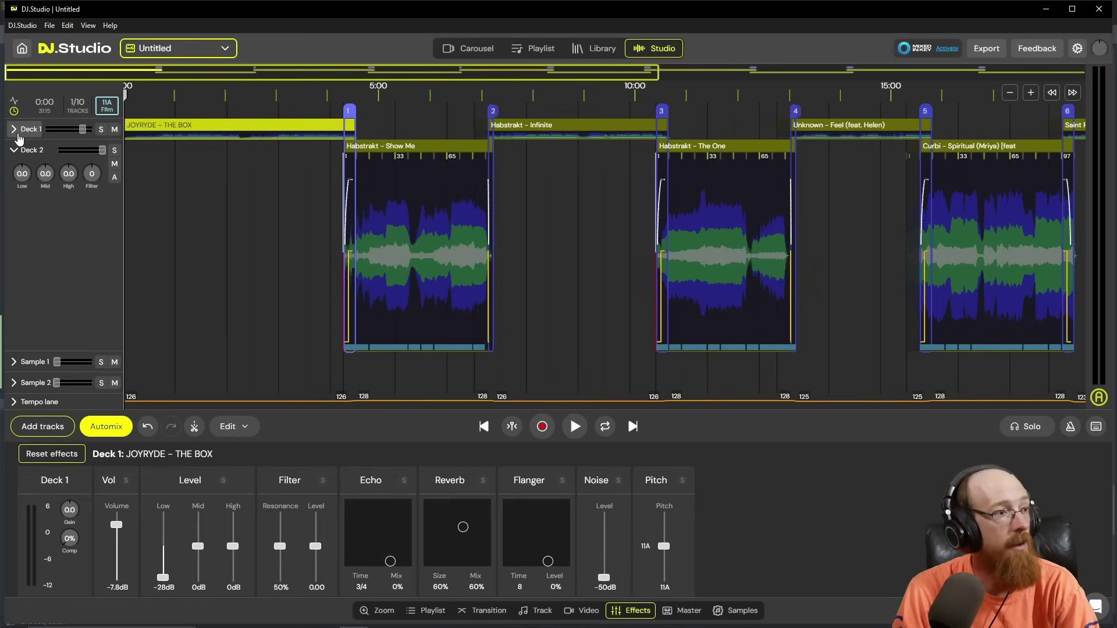
# Step: Expand the Deck 1 lane, glance at the Playlist and Library views, and return to Studio
pyautogui.click(14, 130)
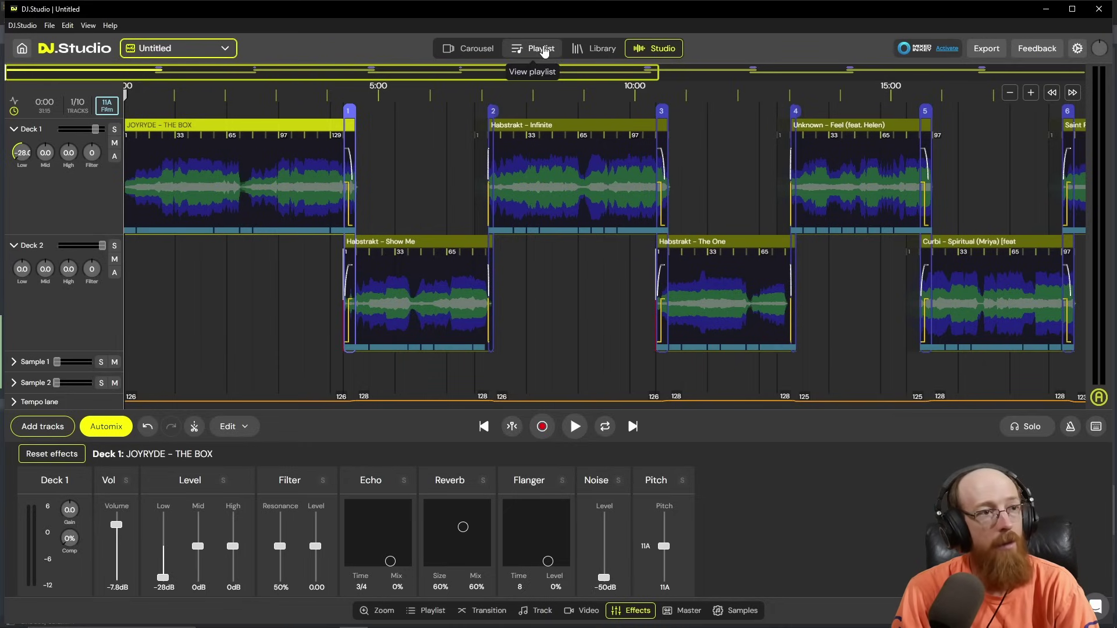
pyautogui.click(534, 47)
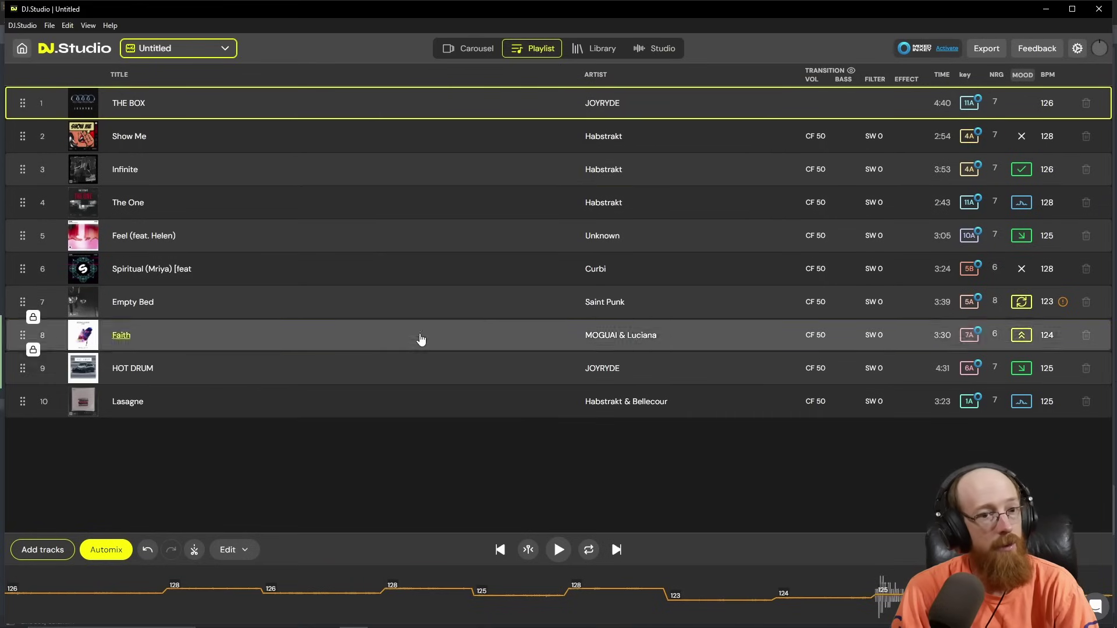
pyautogui.click(610, 49)
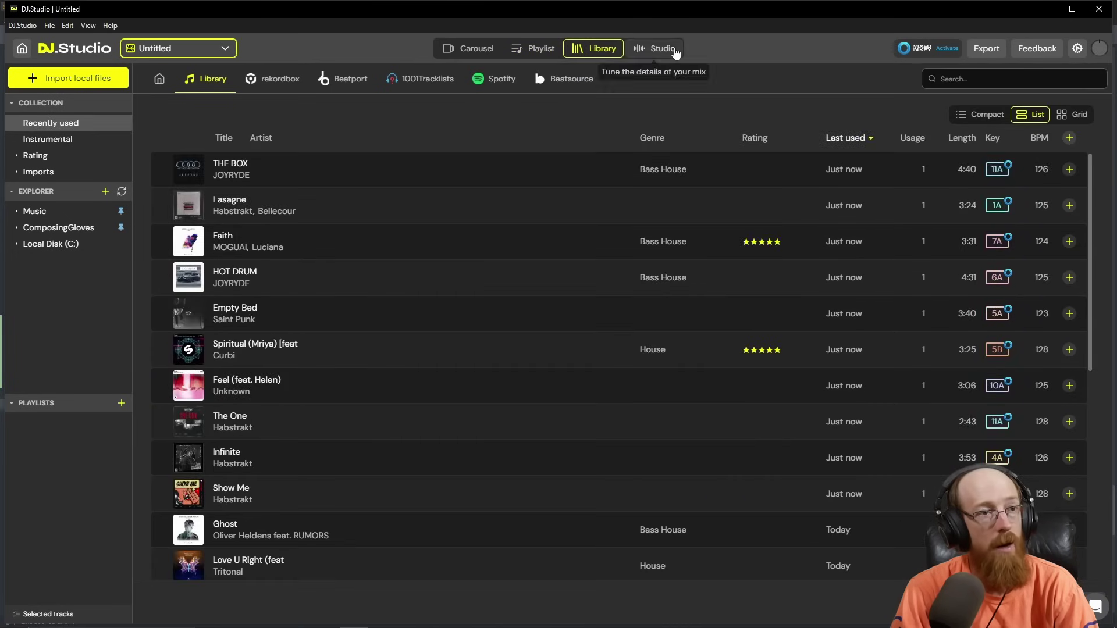
pyautogui.click(662, 50)
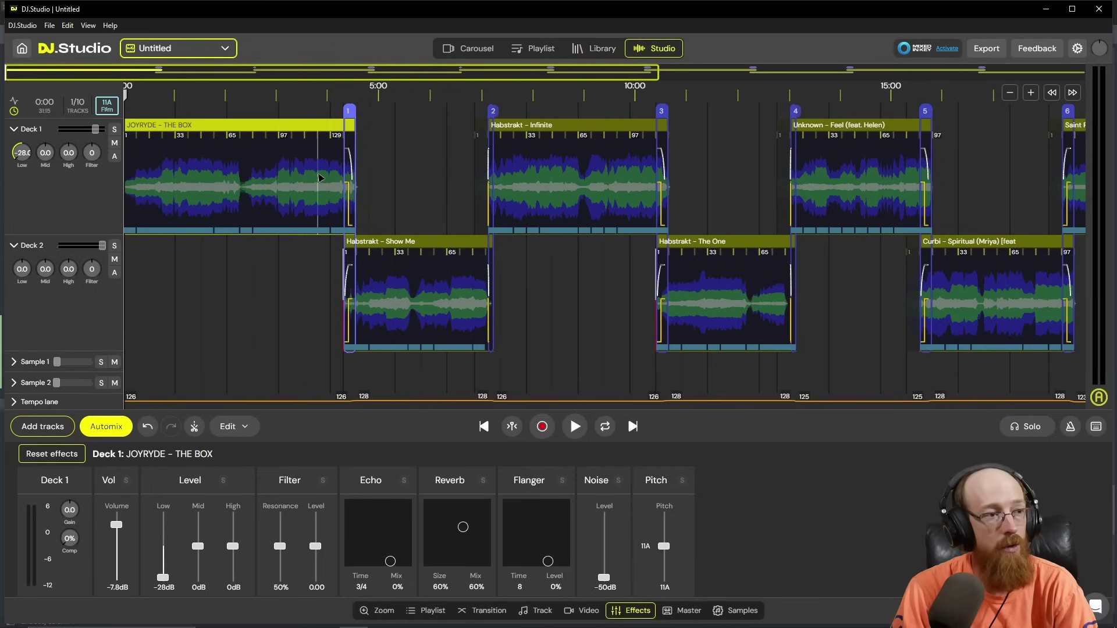
# Step: Zoom and scroll the timeline around the first crossfade between THE BOX and Show Me
pyautogui.scroll(3, 351, 184)
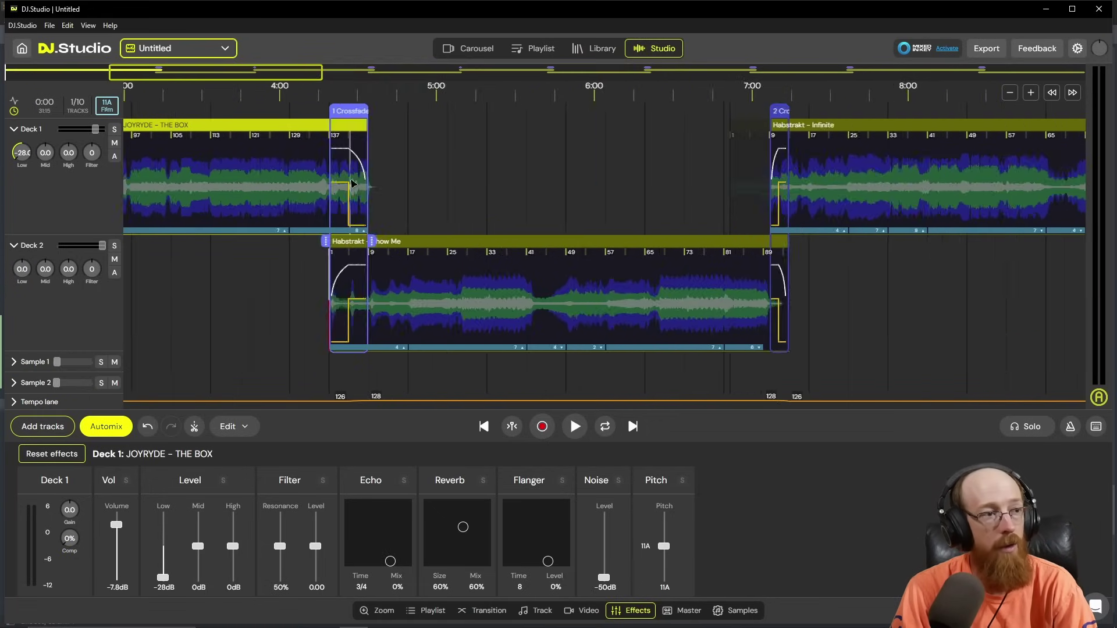
pyautogui.scroll(3, 351, 184)
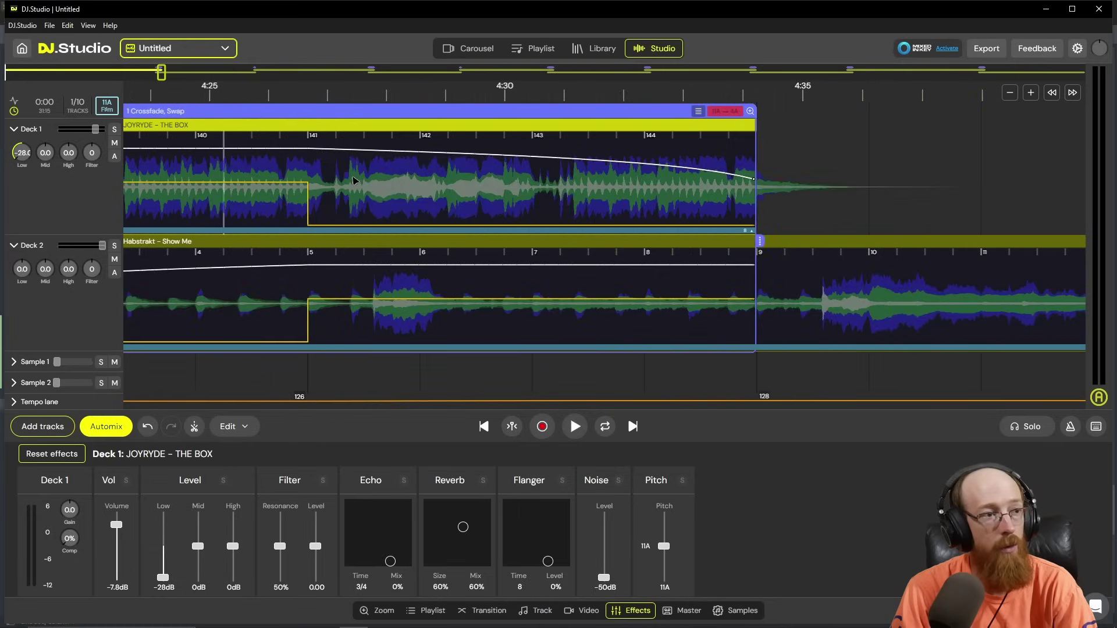
pyautogui.scroll(-3, 354, 182)
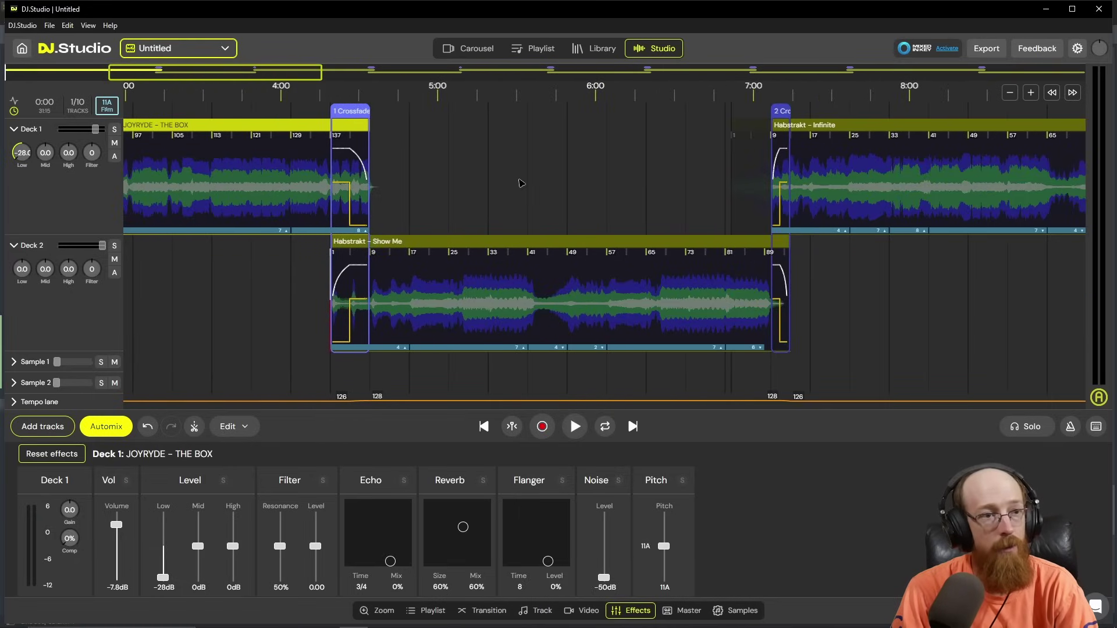
pyautogui.hscroll(-5, 522, 183)
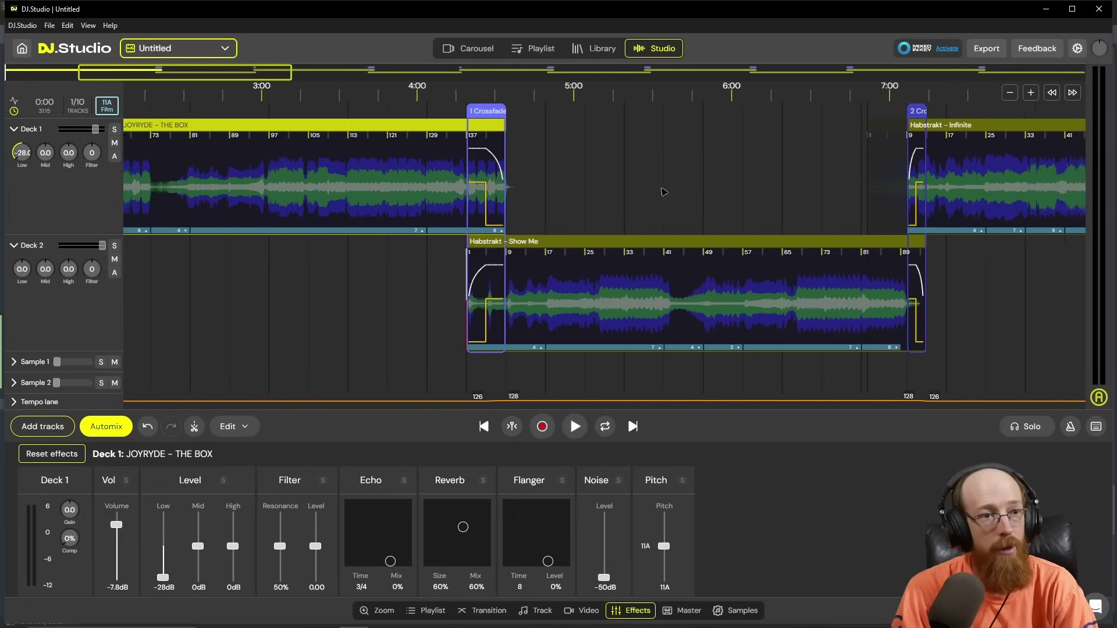
pyautogui.hscroll(3, 495, 283)
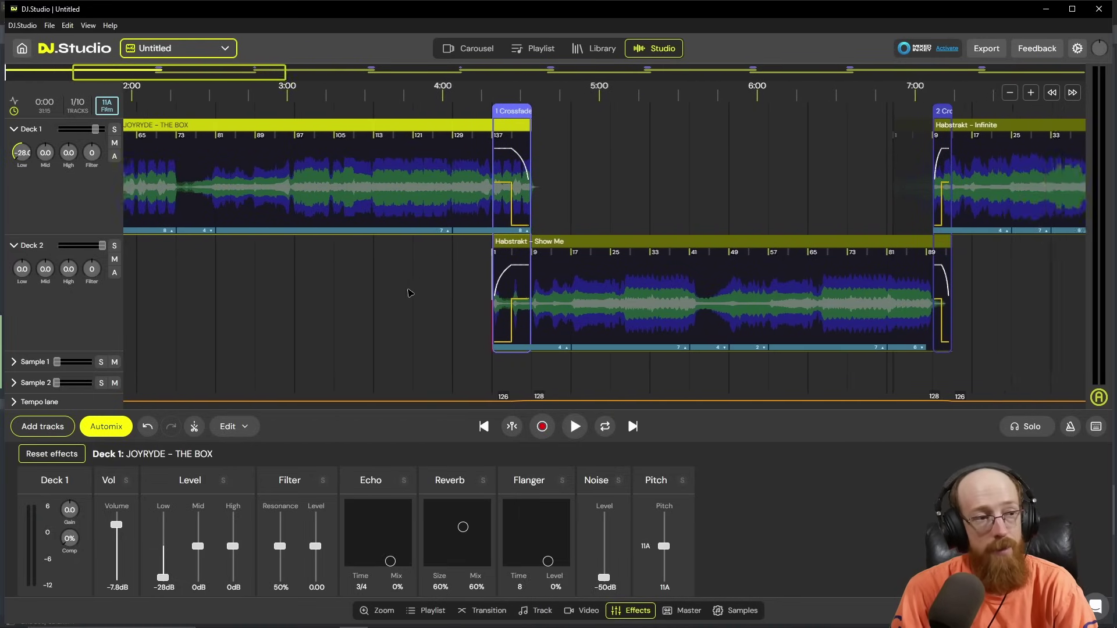
pyautogui.hscroll(-3, 494, 289)
pyautogui.hscroll(2, 694, 172)
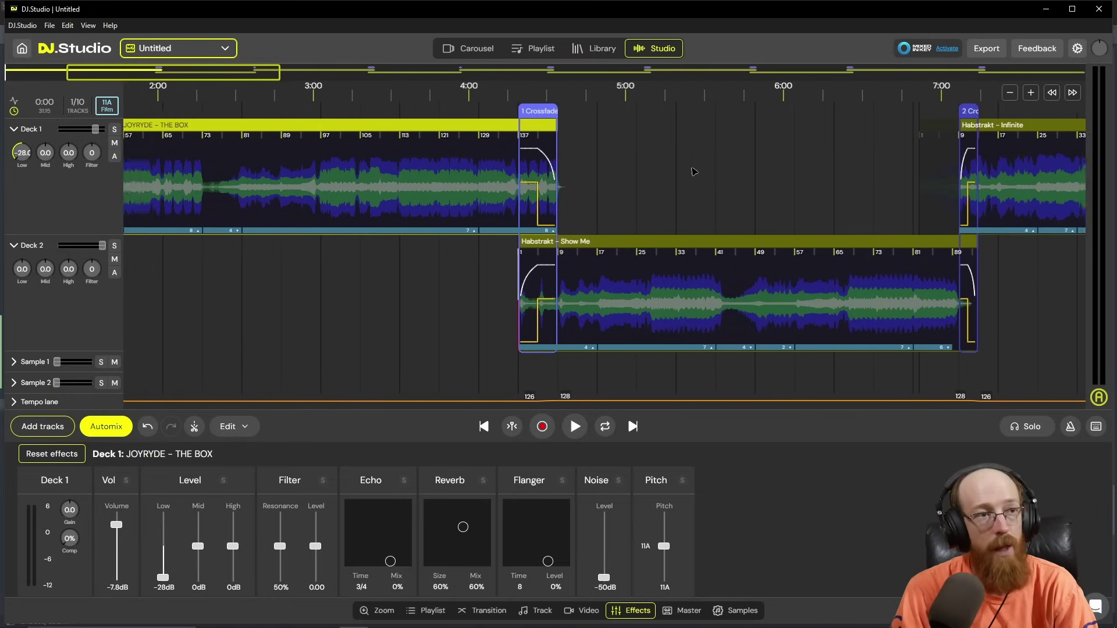
pyautogui.hscroll(1, 693, 172)
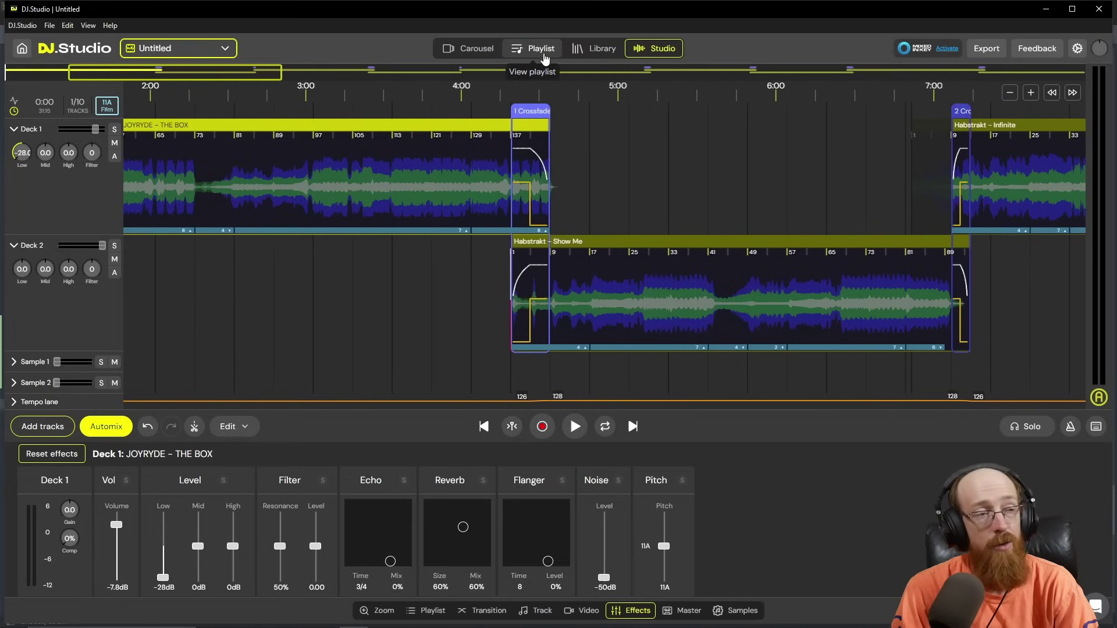
# Step: Automix the playlist so it opens with Feel (feat. Helen), THE BOX, then The One
pyautogui.click(544, 59)
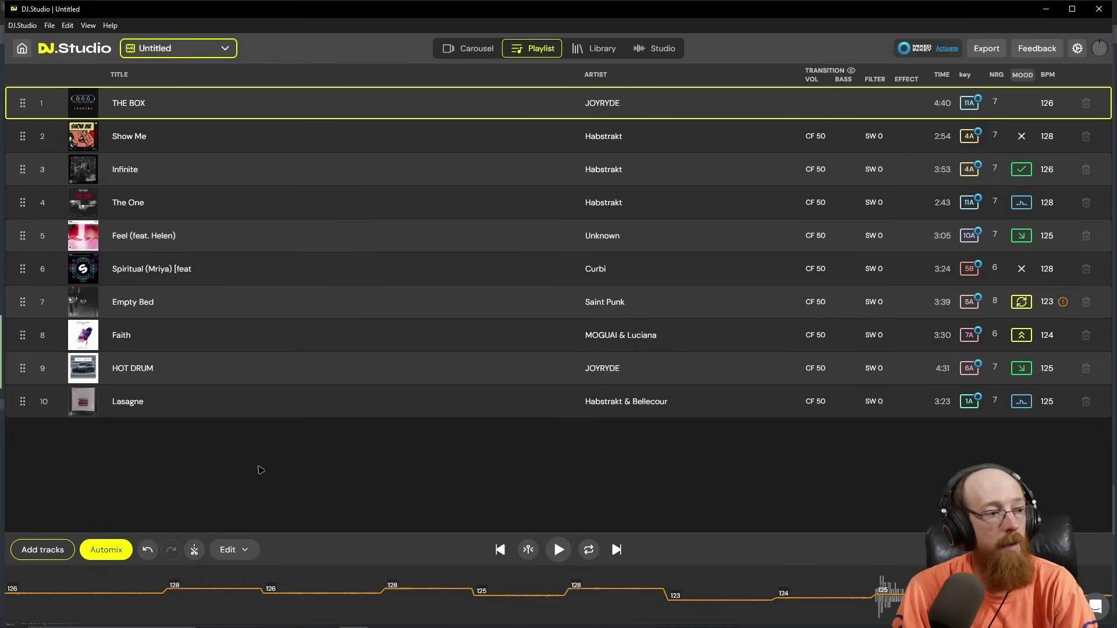
pyautogui.click(117, 547)
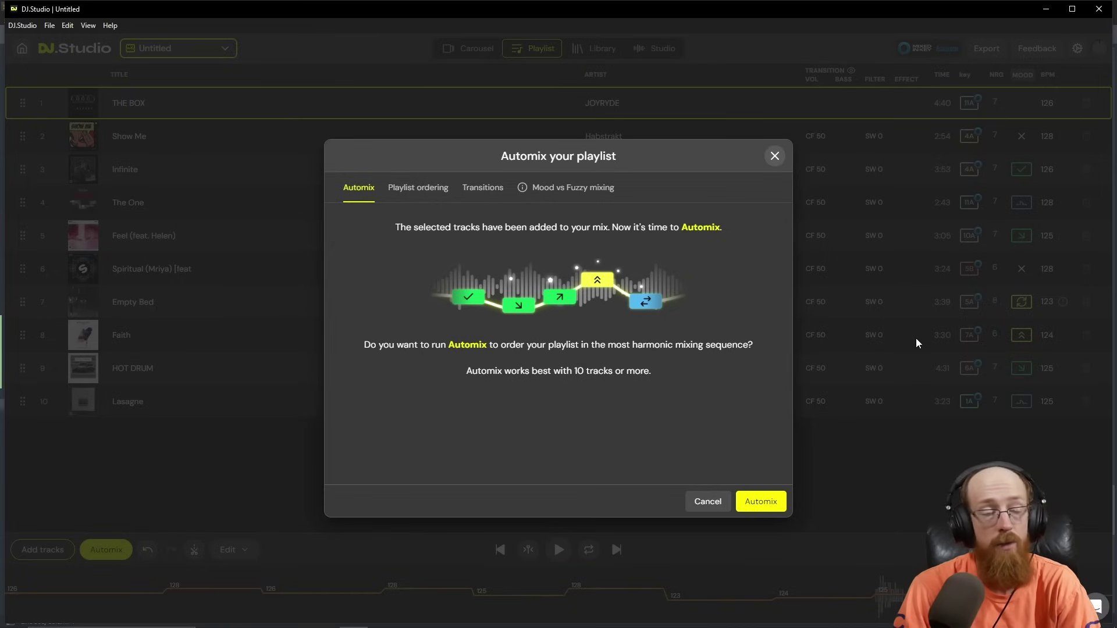
pyautogui.click(760, 501)
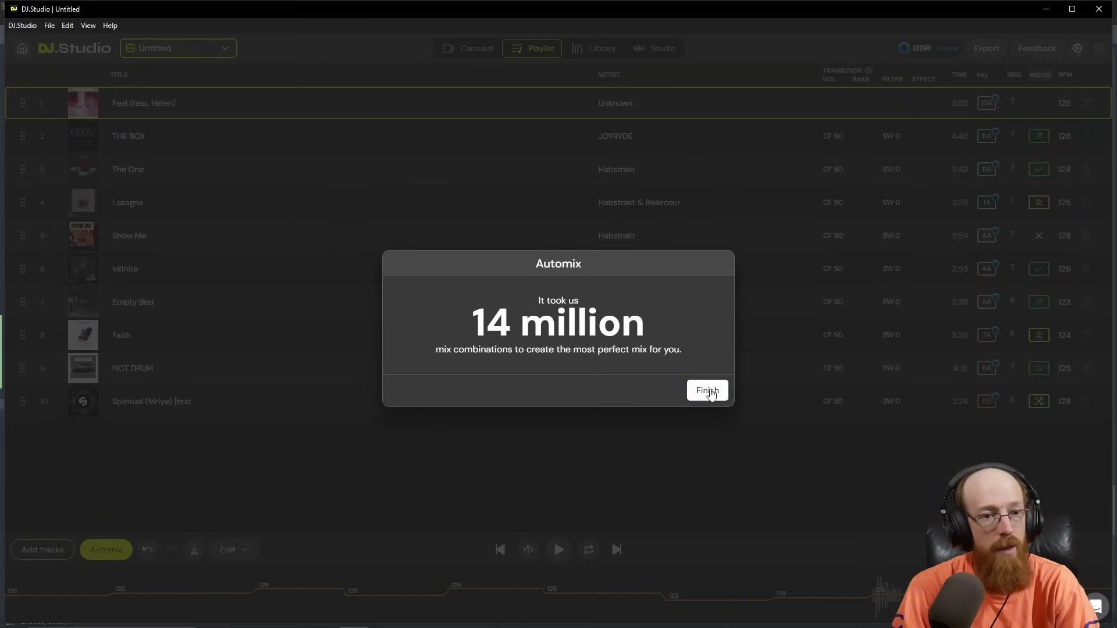
pyautogui.click(706, 390)
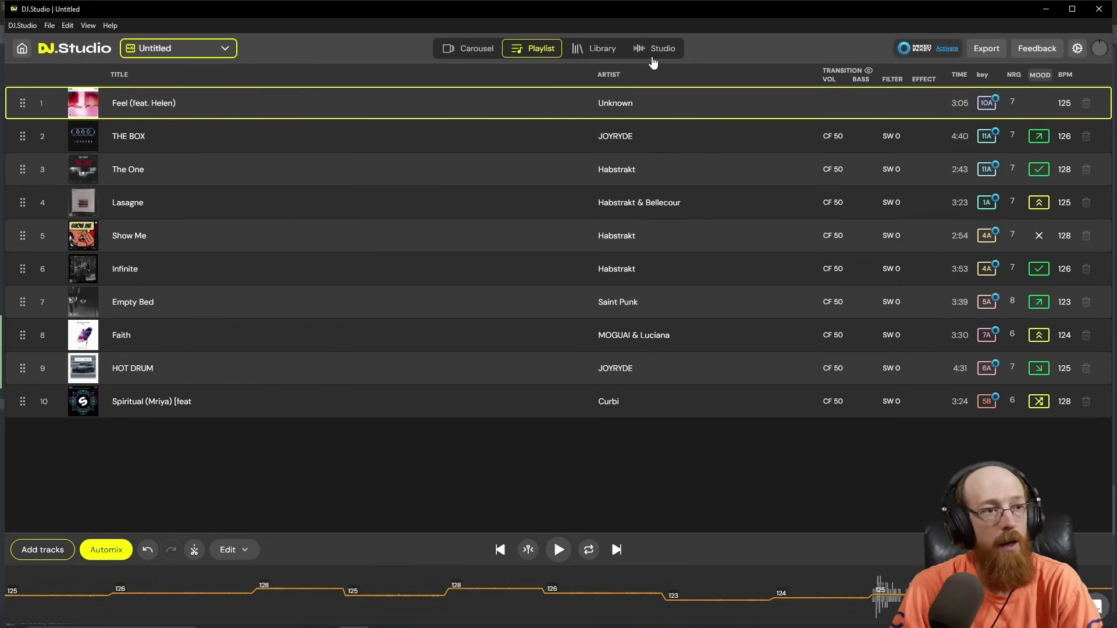
# Step: Show the Studio timeline with Transition and Effects panels, zoomed to '1 Crossfade, Swap'
pyautogui.click(659, 51)
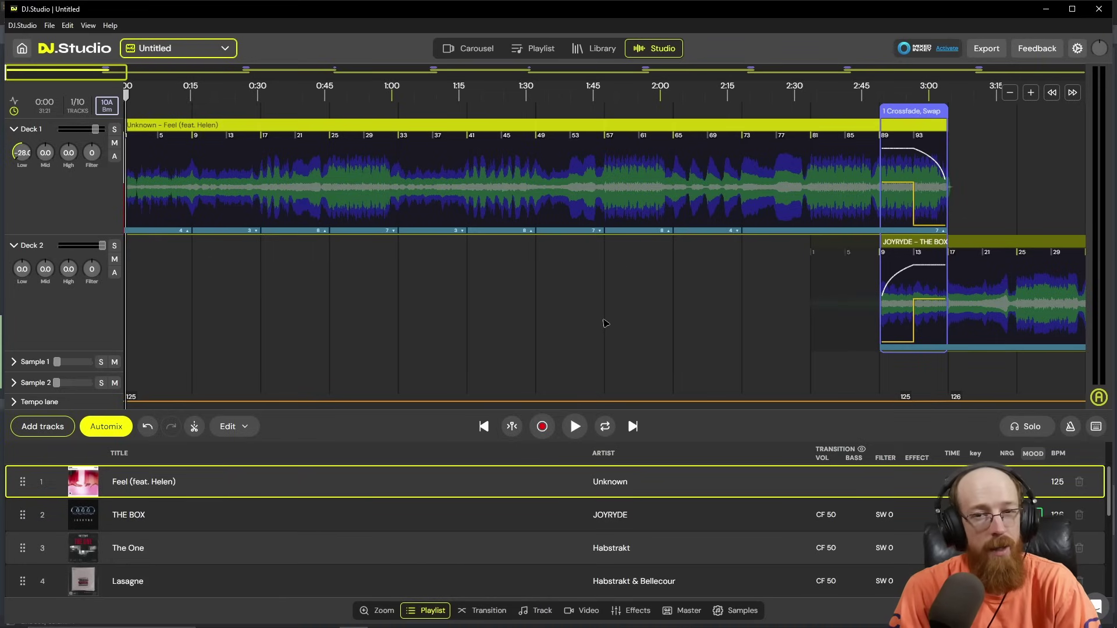
pyautogui.click(498, 616)
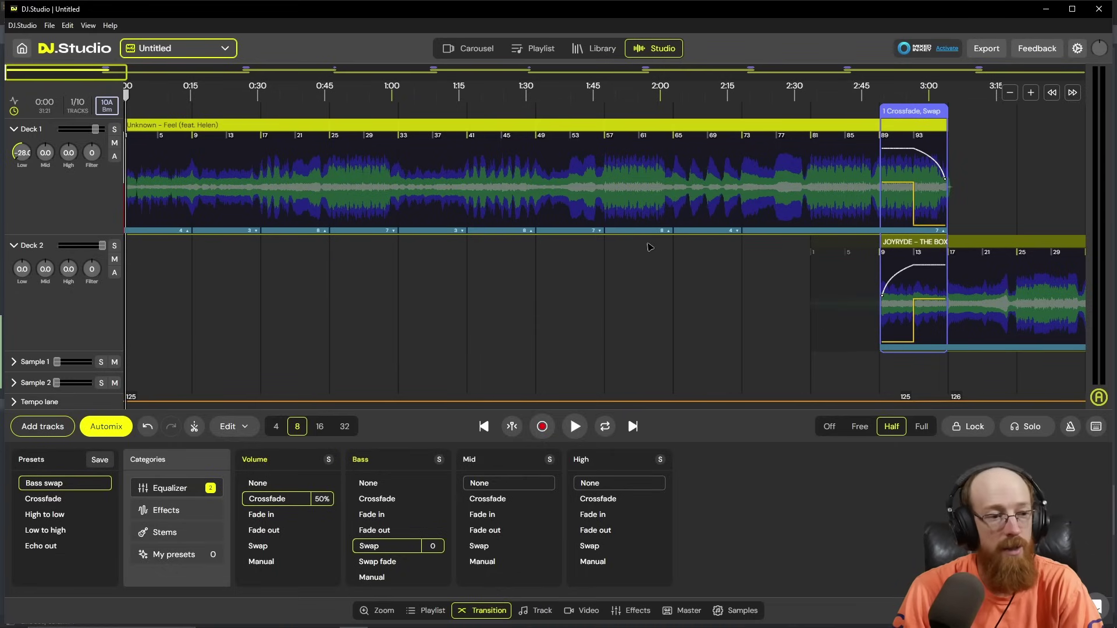
pyautogui.click(632, 611)
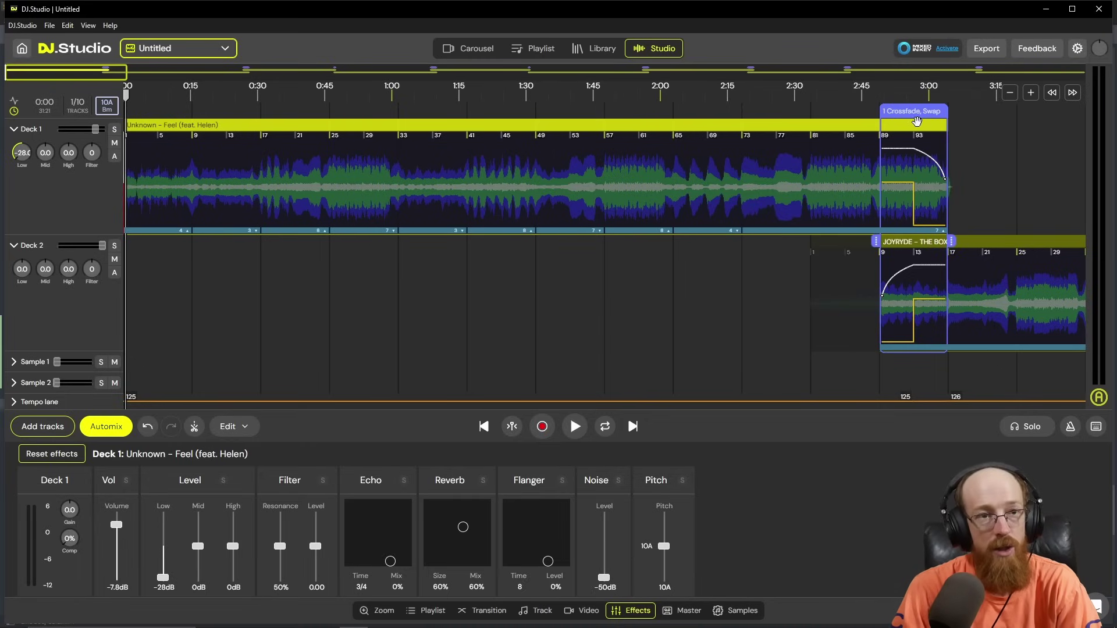
pyautogui.click(915, 112)
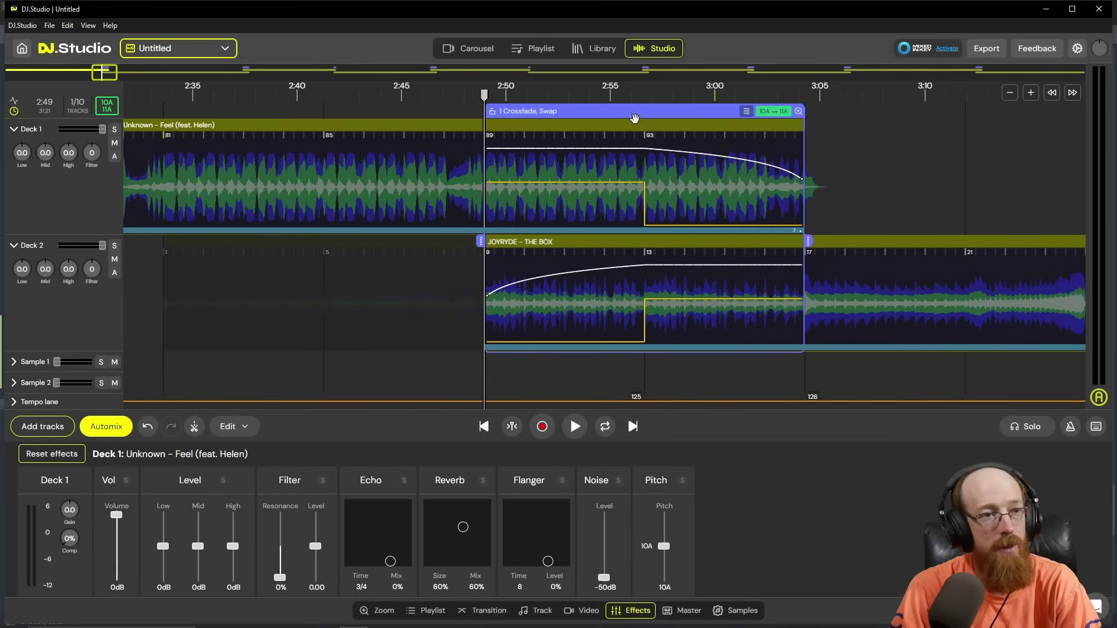
# Step: Select bars 77–80 of Feel on Deck 1, dismiss its menu, and move playback to 2:38
pyautogui.scroll(-3, 640, 175)
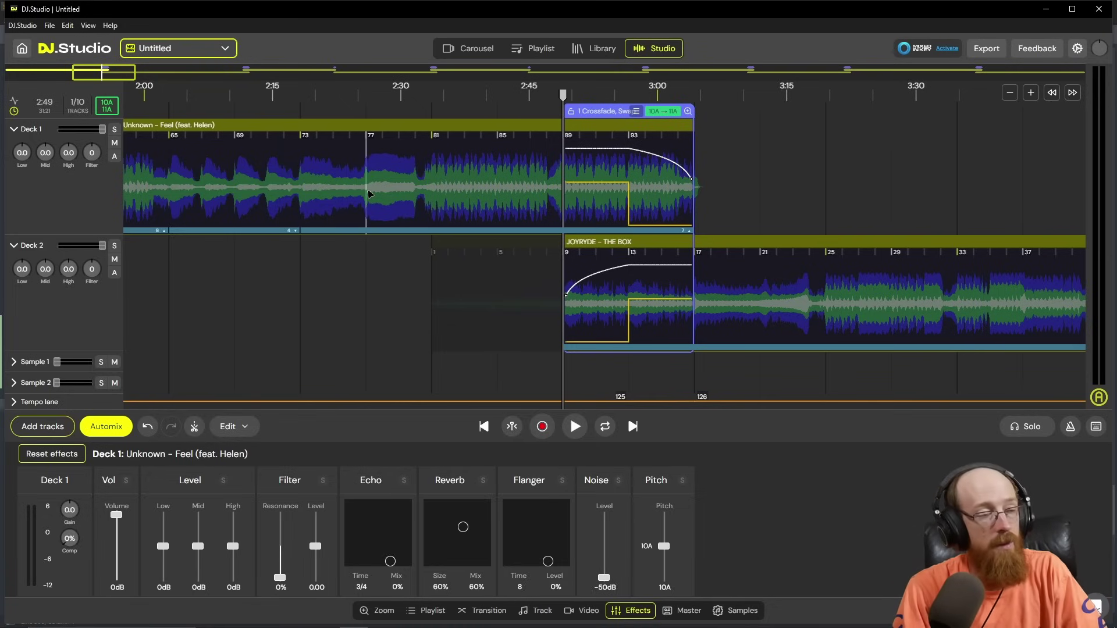
pyautogui.moveTo(368, 190); pyautogui.dragTo(419, 184)
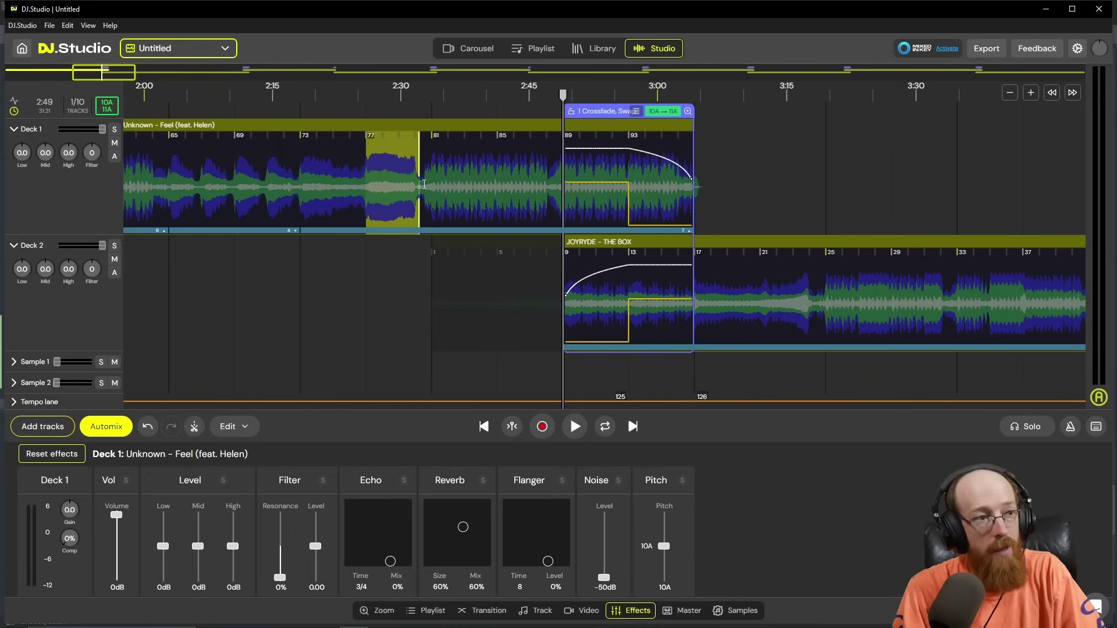
pyautogui.rightClick(420, 182)
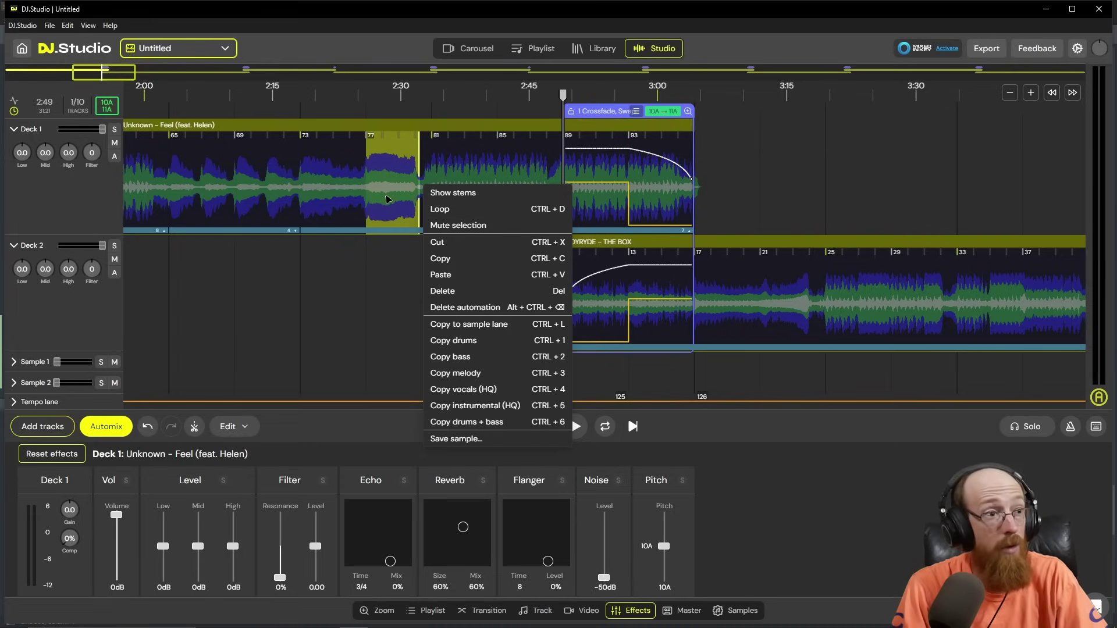
pyautogui.click(386, 200)
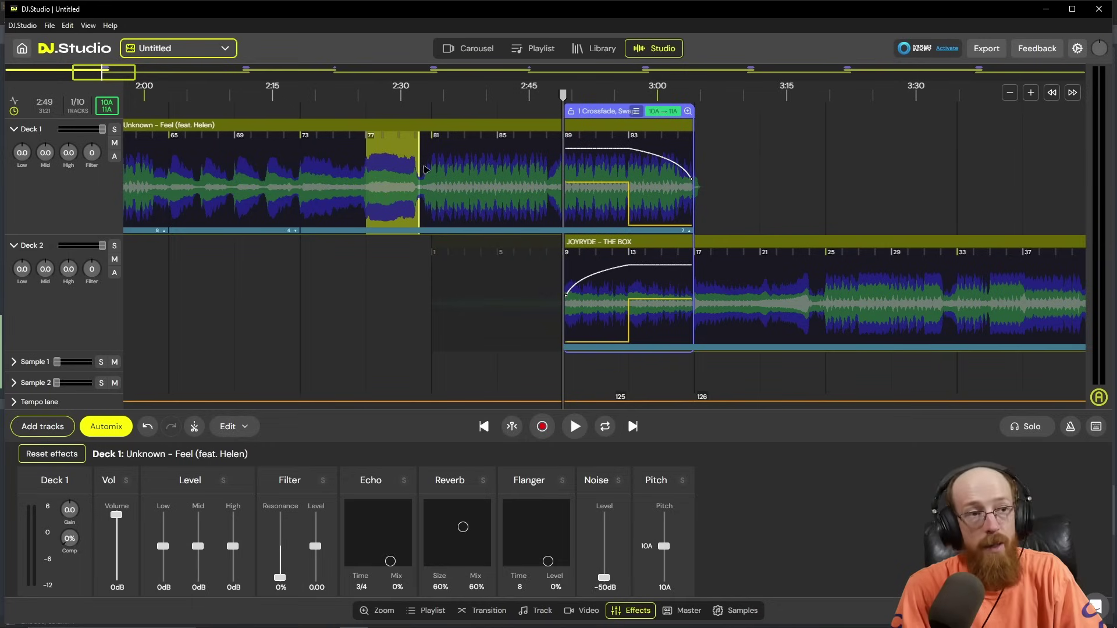
pyautogui.click(471, 166)
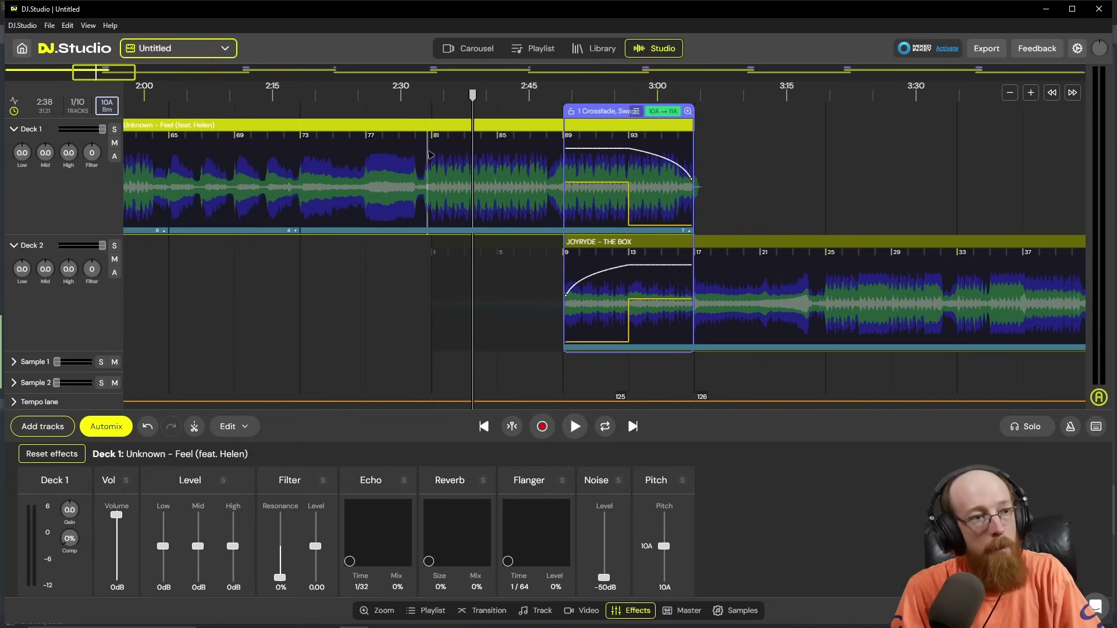
# Step: Zoom to the Feel-to-THE BOX transition and show its Bass swap, 50% crossfade settings
pyautogui.click(608, 112)
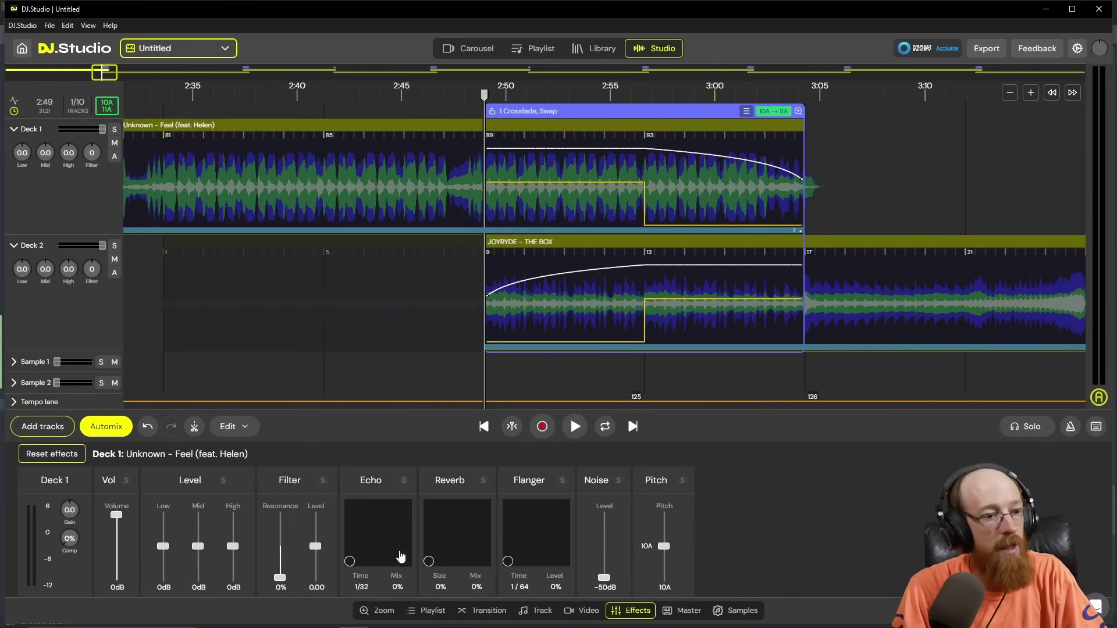
pyautogui.click(489, 611)
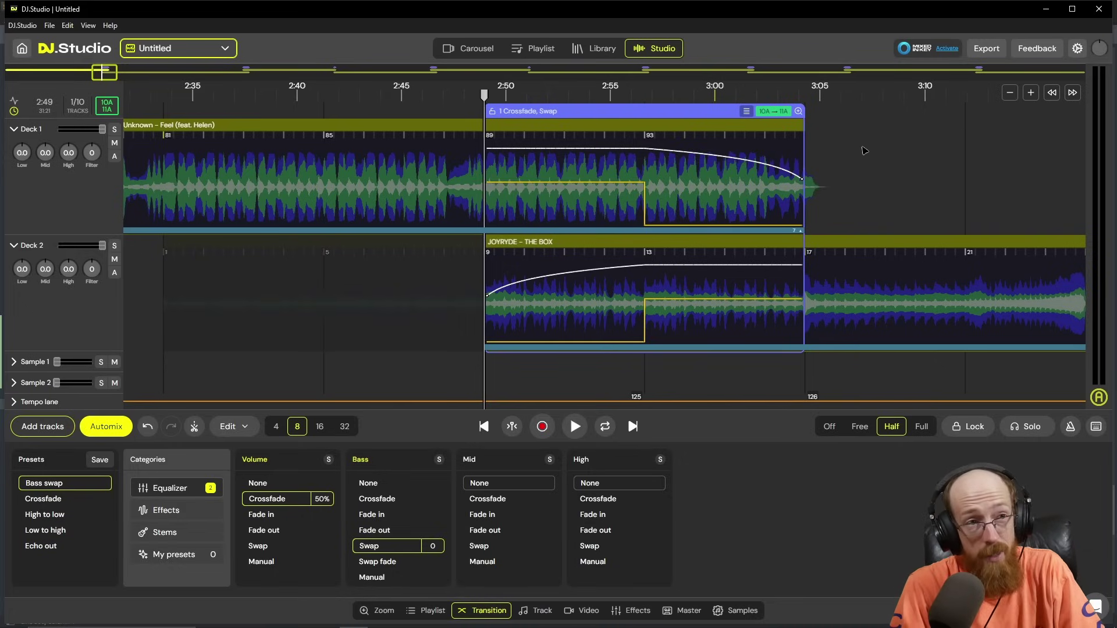
pyautogui.press('space')
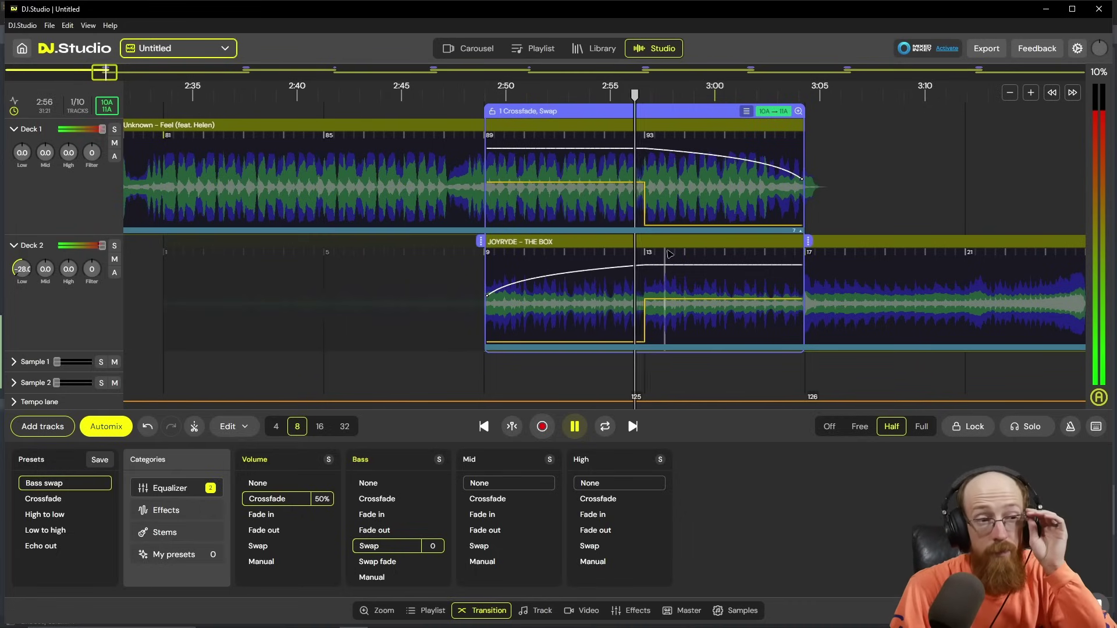
pyautogui.moveTo(704, 268)
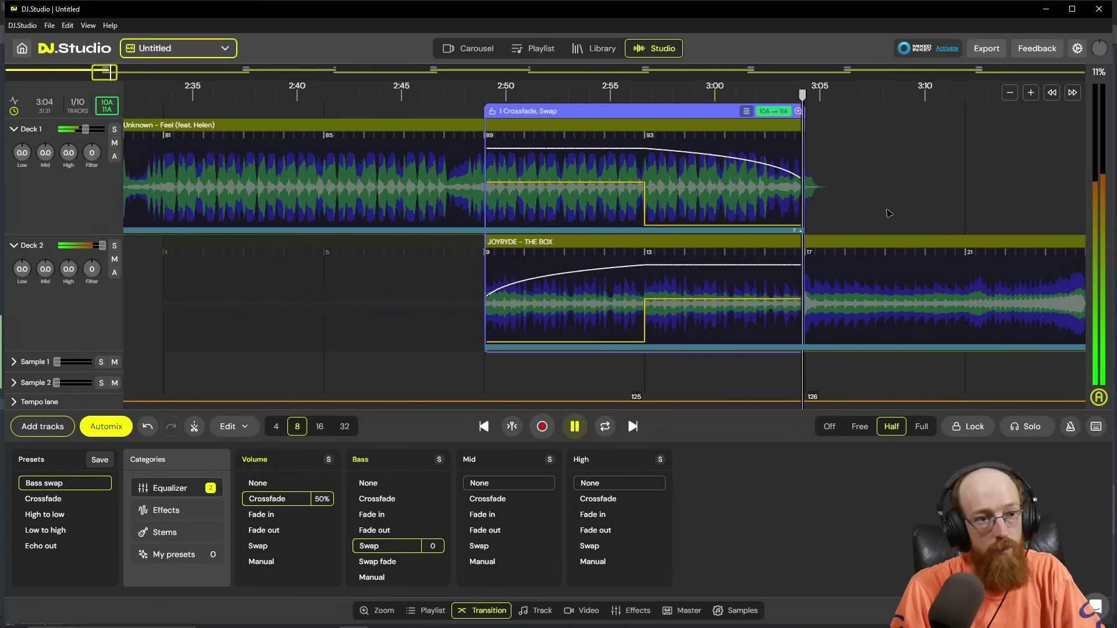
pyautogui.press('space')
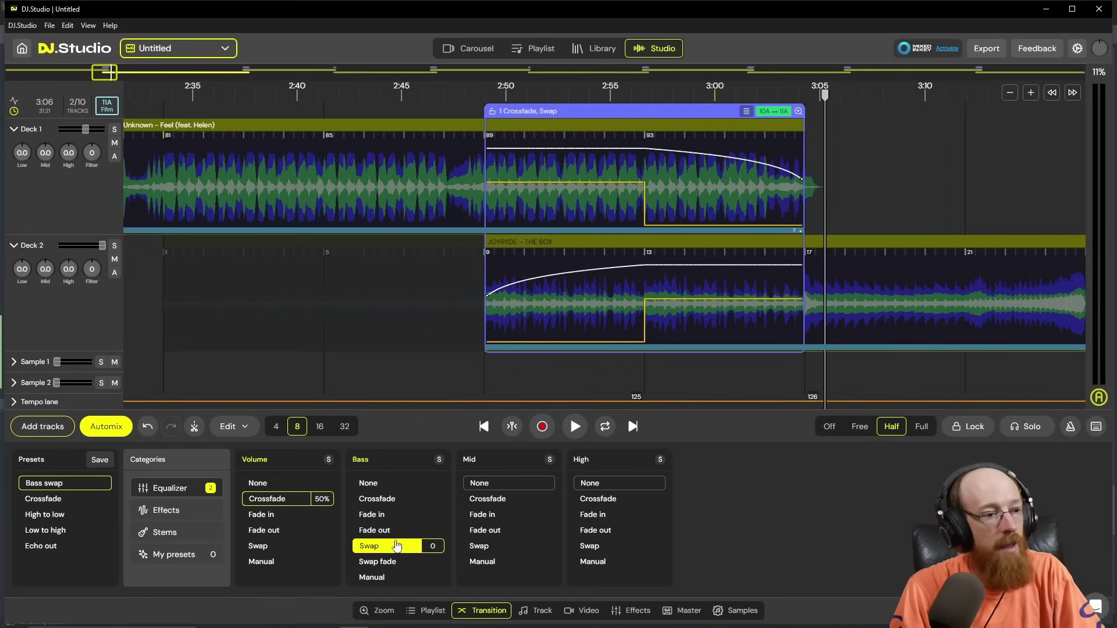
# Step: Change the transition's bass from swap to a 100% crossfade, preview it, and view Effects options
pyautogui.click(414, 500)
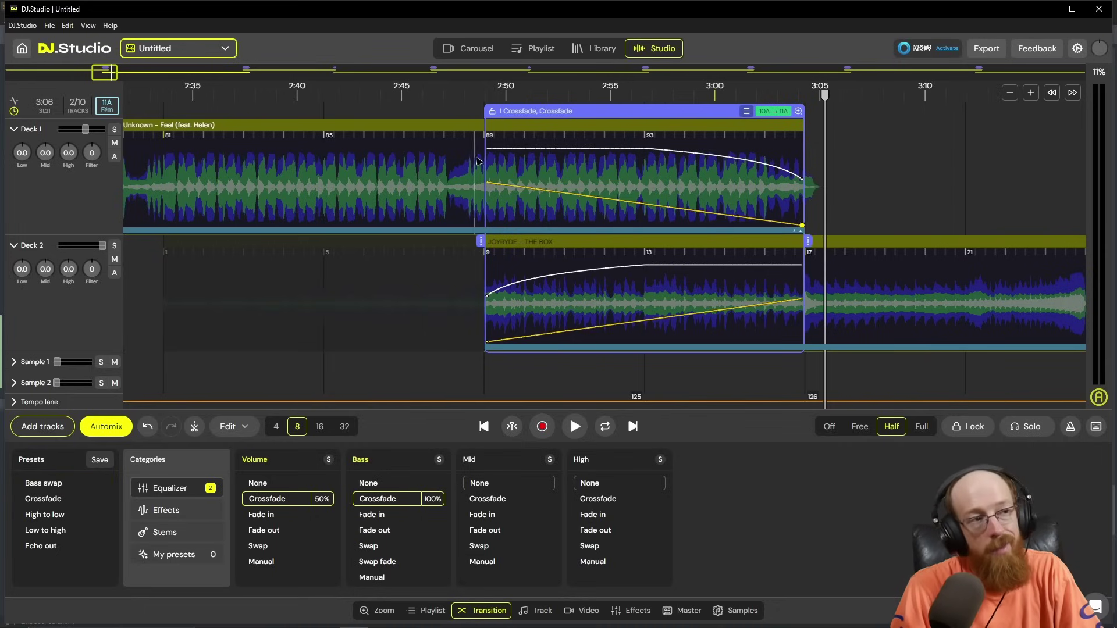
pyautogui.click(495, 92)
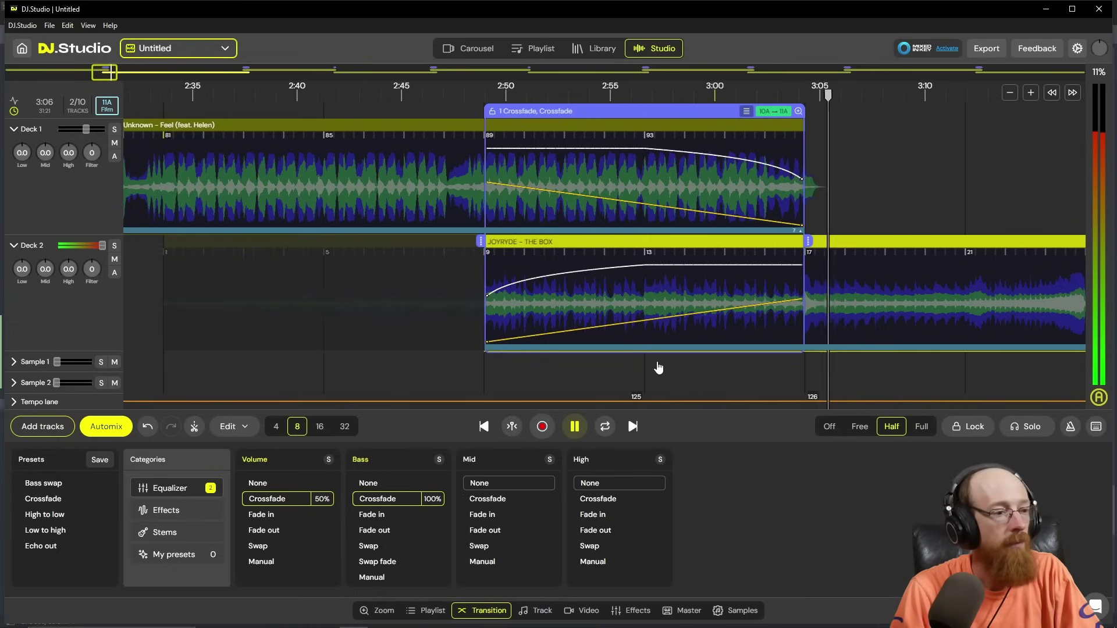
pyautogui.press('space')
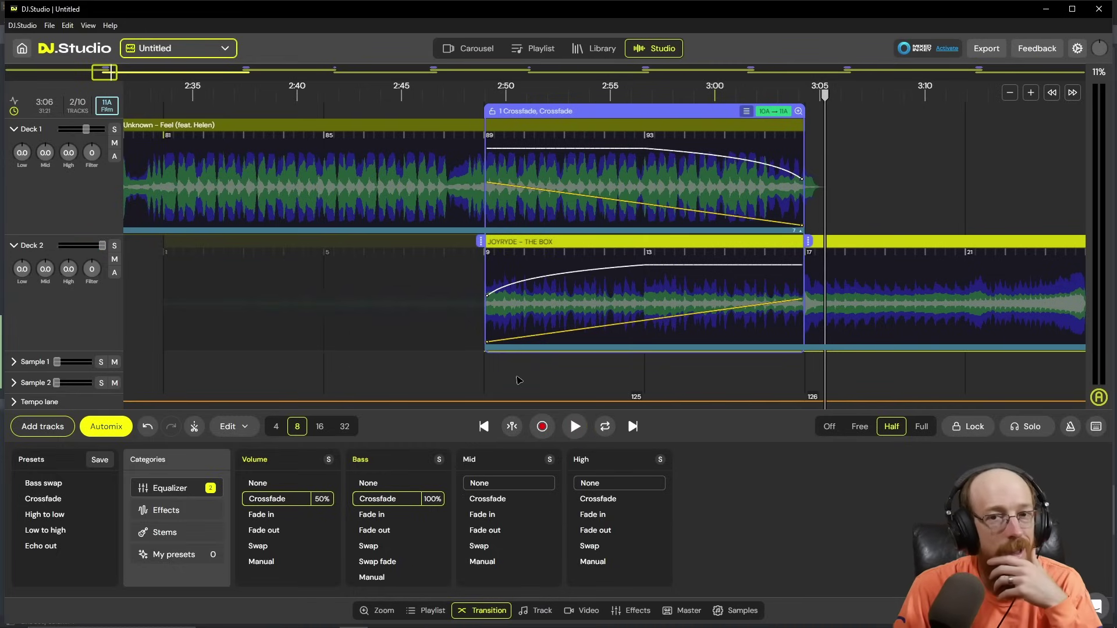
pyautogui.click(193, 511)
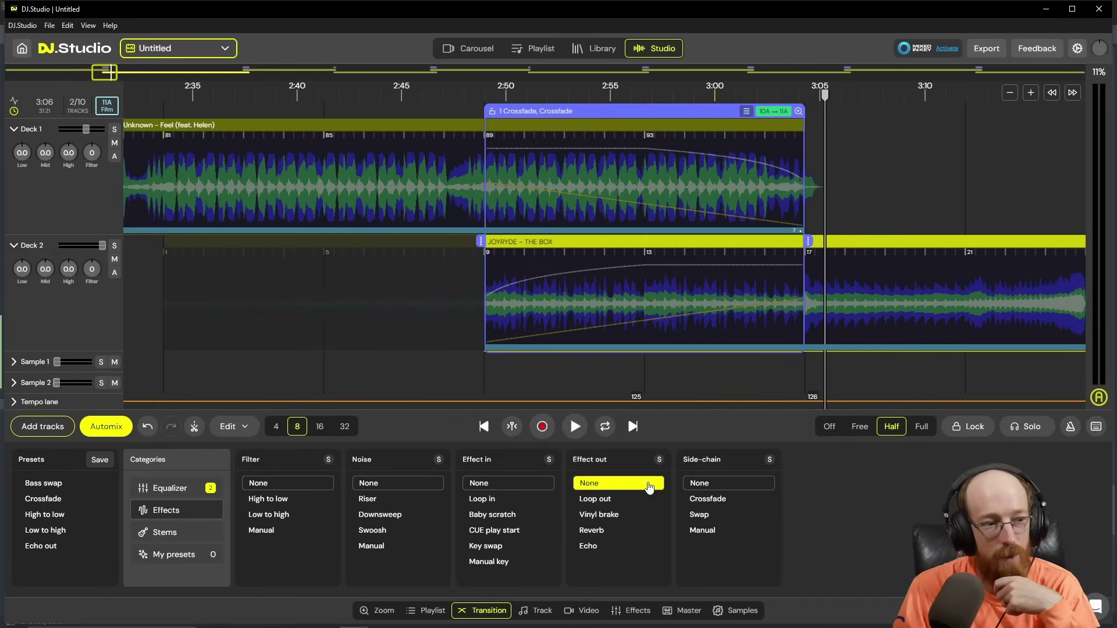
# Step: Trial a Swoosh and a hand-drawn white-noise curve, then undo back to no noise
pyautogui.click(375, 531)
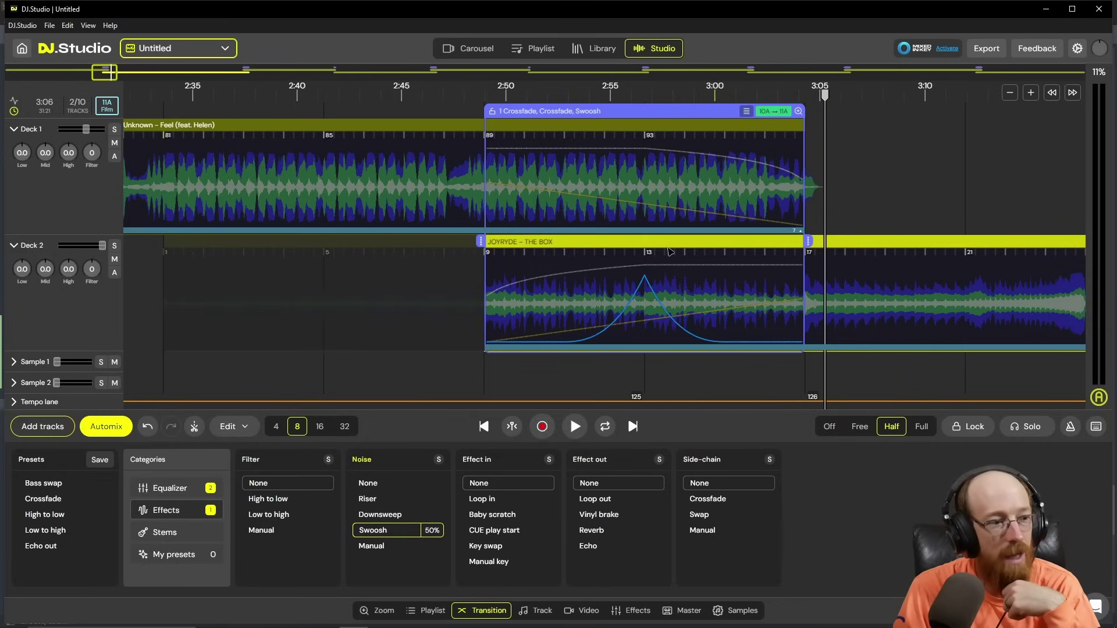
pyautogui.click(596, 93)
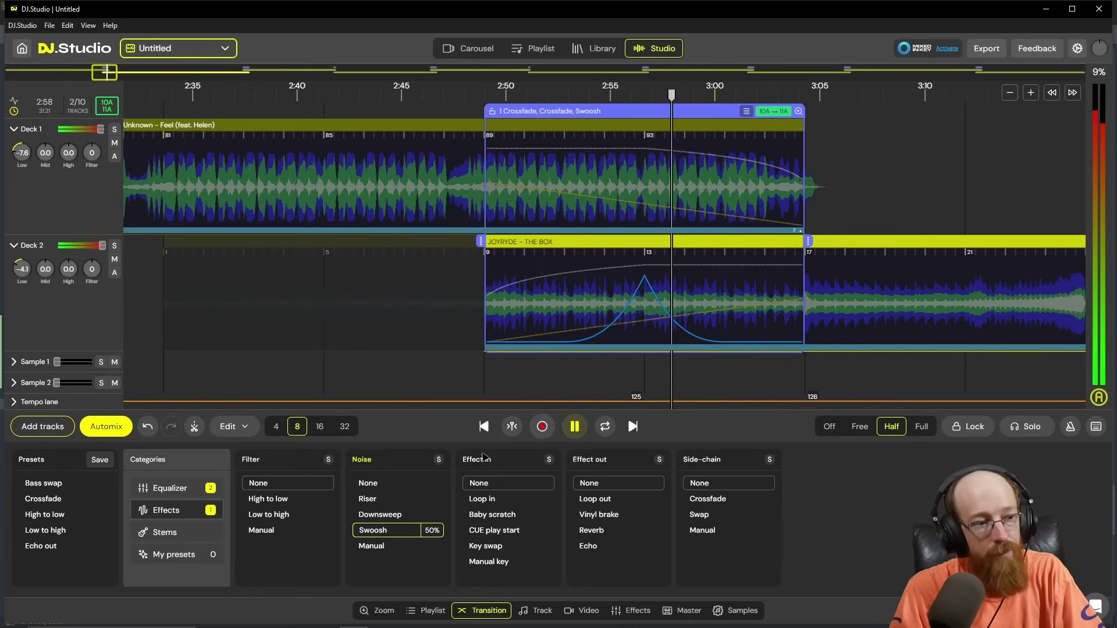
pyautogui.press('space')
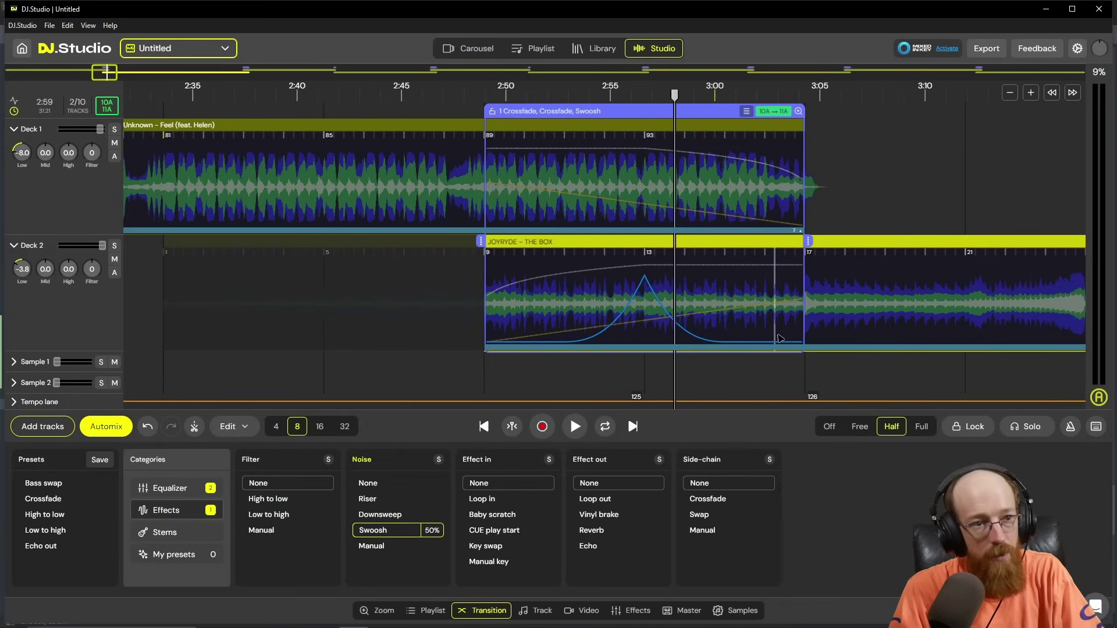
pyautogui.click(371, 546)
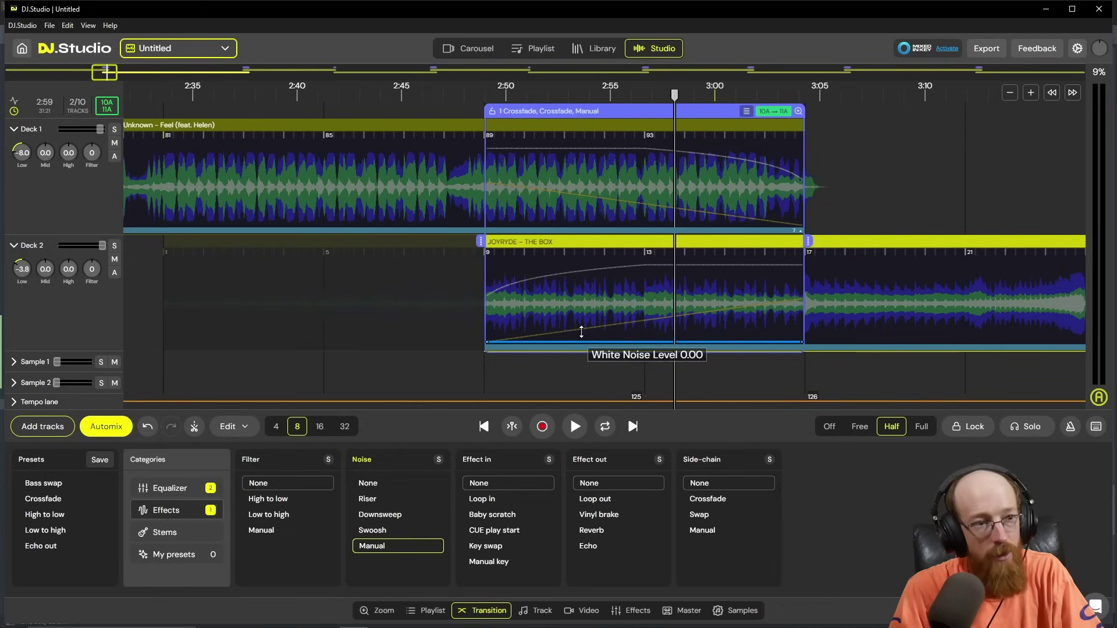
pyautogui.click(637, 325)
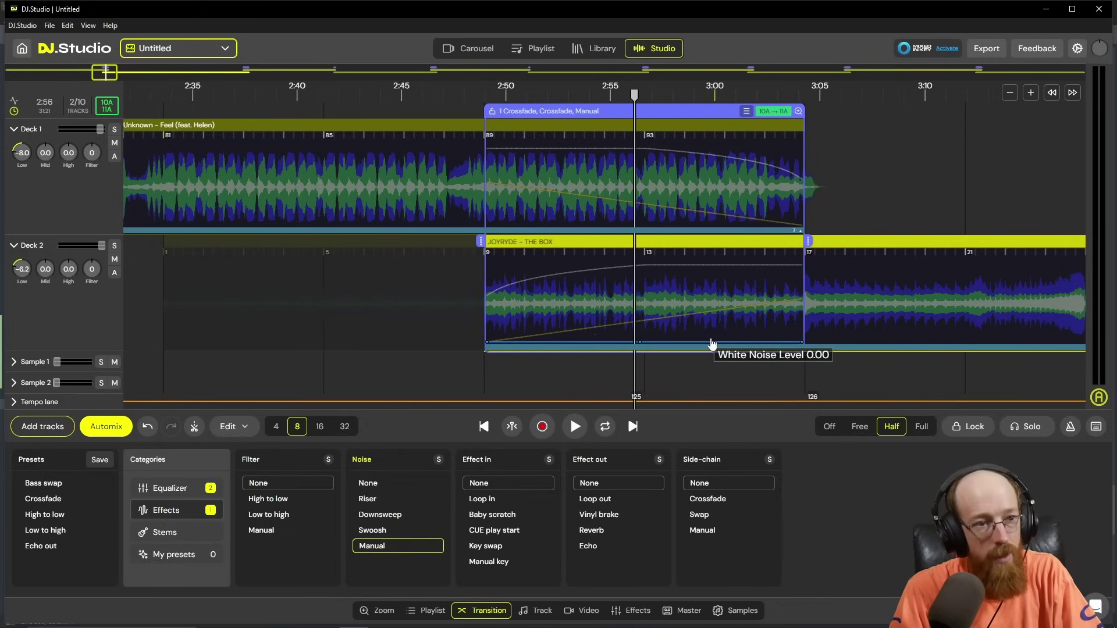
pyautogui.moveTo(716, 346)
pyautogui.mouseDown()
pyautogui.moveTo(732, 277)
pyautogui.moveTo(770, 312)
pyautogui.moveTo(769, 332)
pyautogui.mouseUp()
pyautogui.press('space')
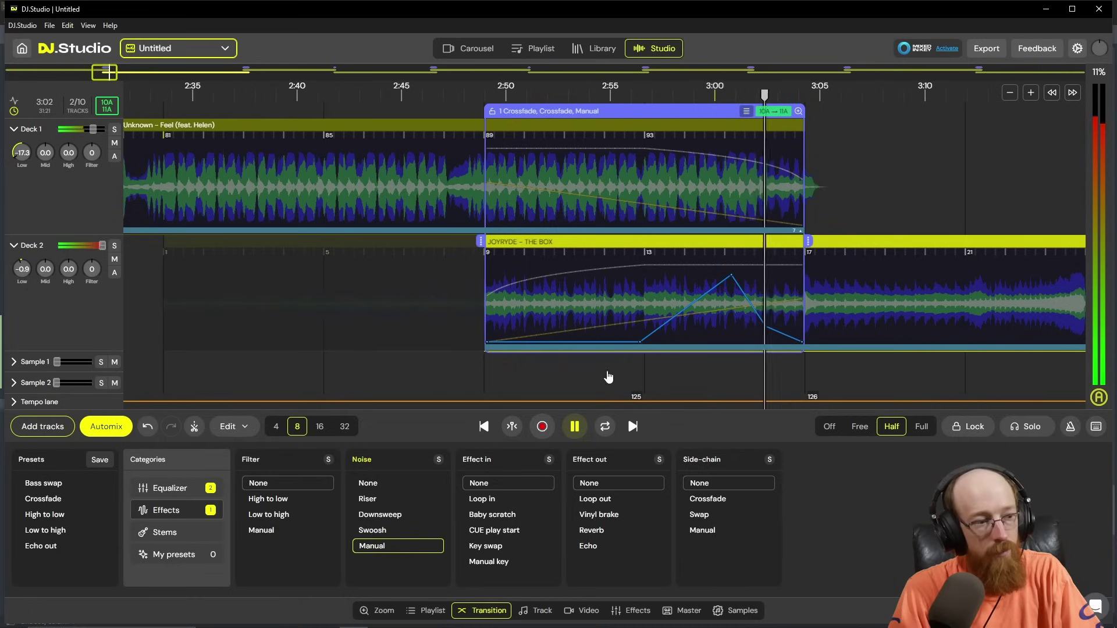
pyautogui.press('space')
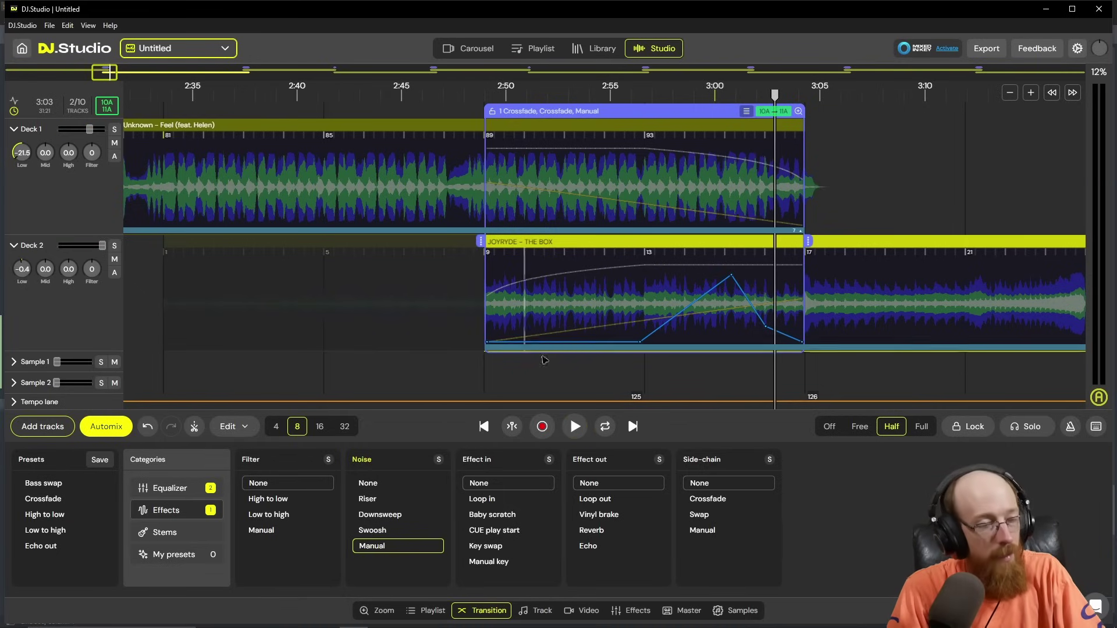
pyautogui.hotkey('ctrl', 'z')
pyautogui.hotkey('ctrl', 'z')
pyautogui.hotkey('ctrl', 'z')
pyautogui.hotkey('ctrl', 'z')
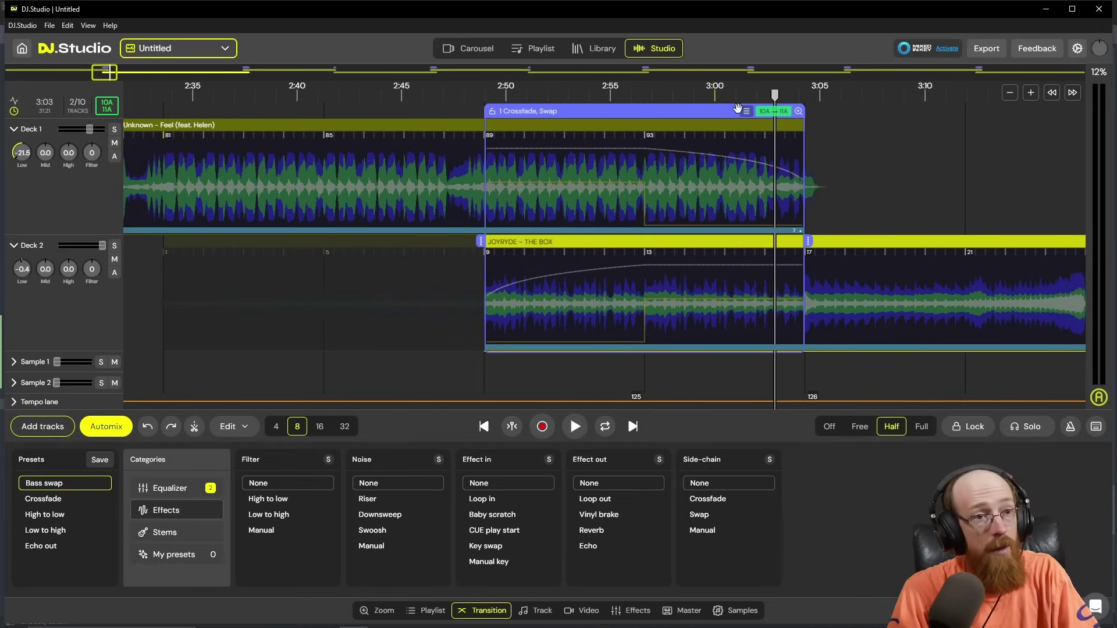
# Step: In Stems, solo Deck 2 and mute THE BOX's melody, bass and vocals to hear only drums
pyautogui.click(197, 535)
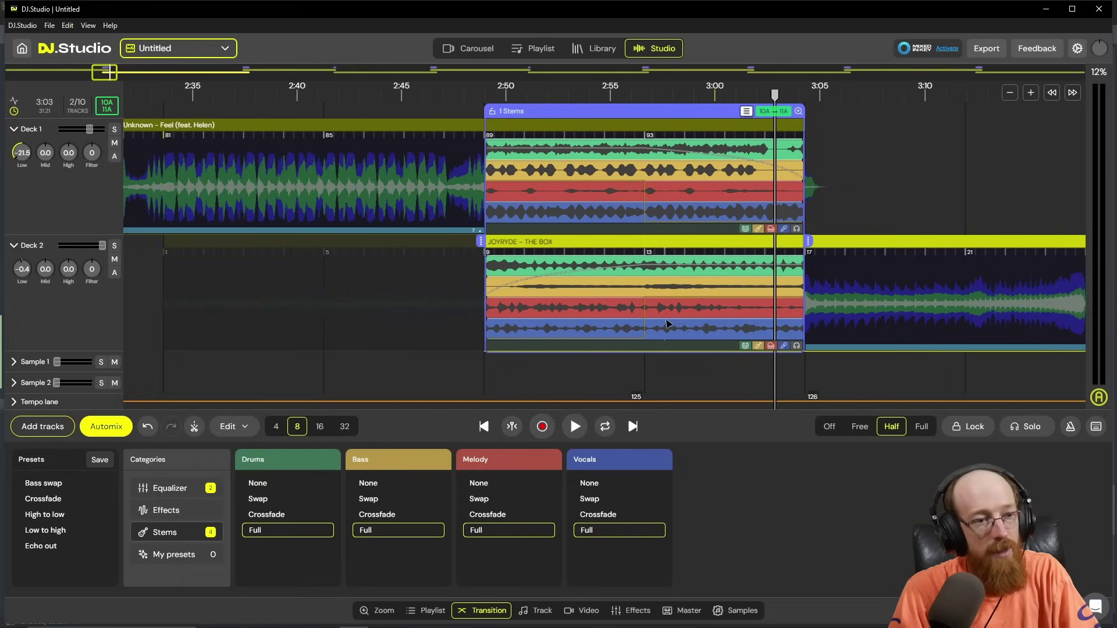
pyautogui.click(114, 245)
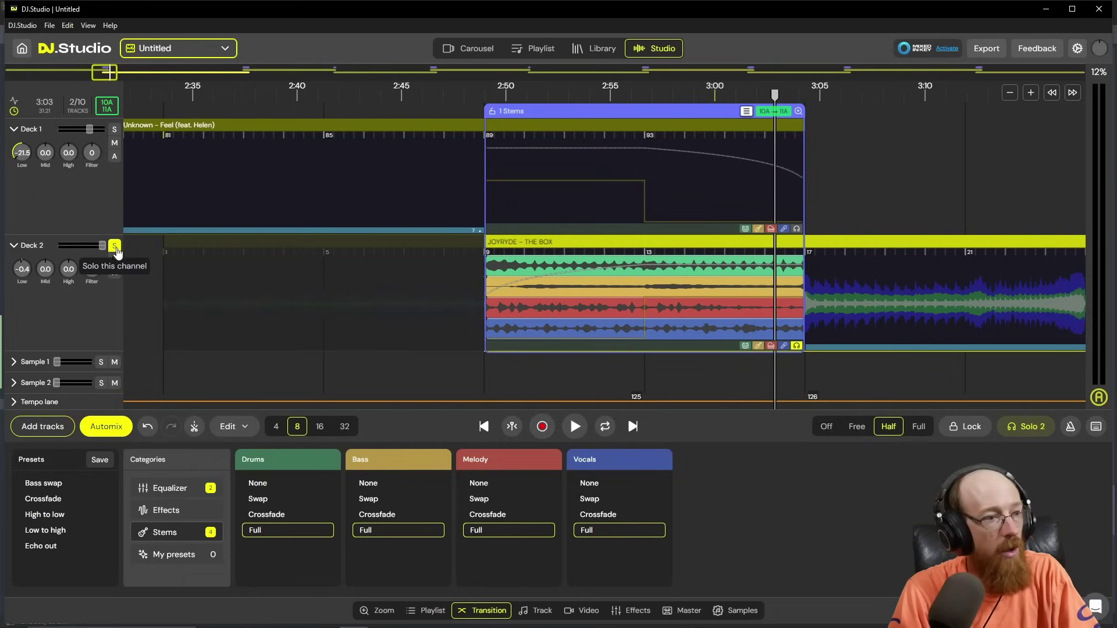
pyautogui.click(770, 346)
pyautogui.click(759, 345)
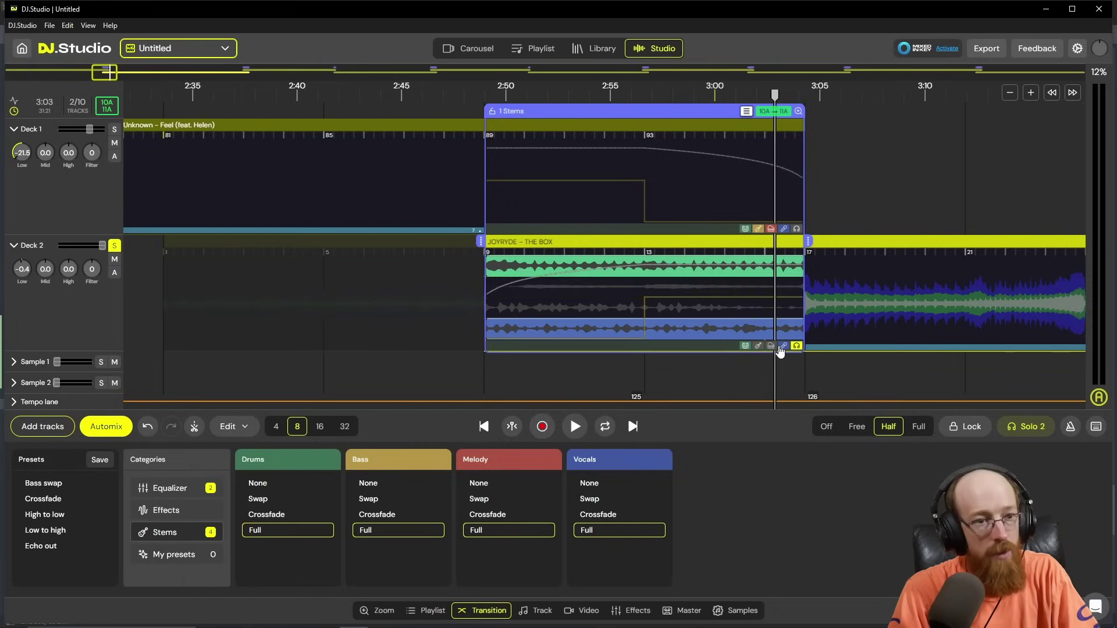
pyautogui.click(784, 346)
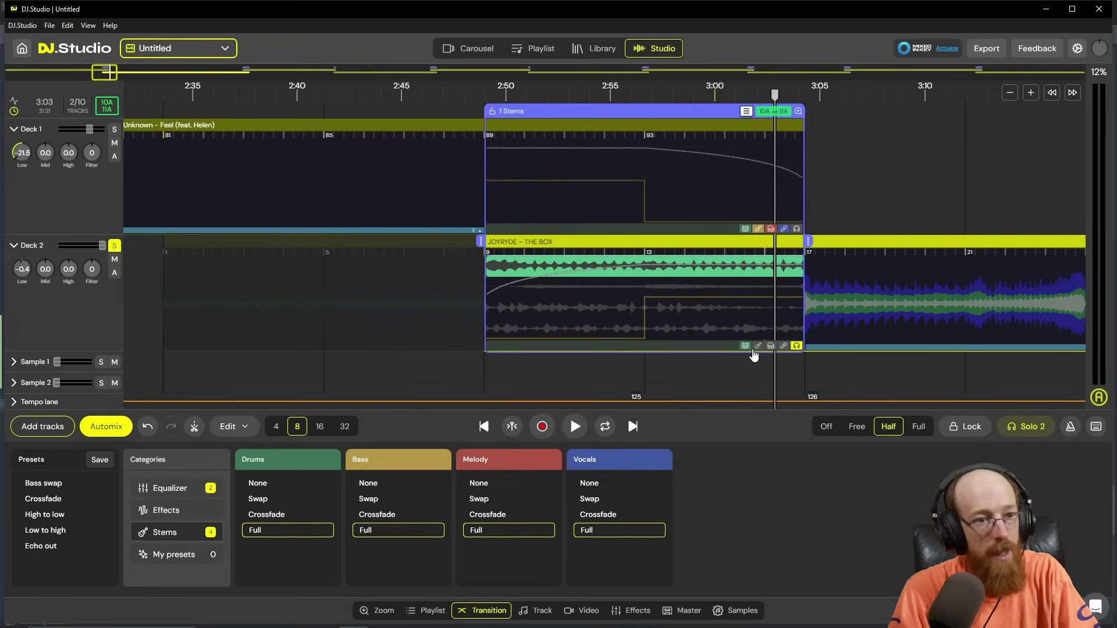
pyautogui.click(688, 88)
pyautogui.press('space')
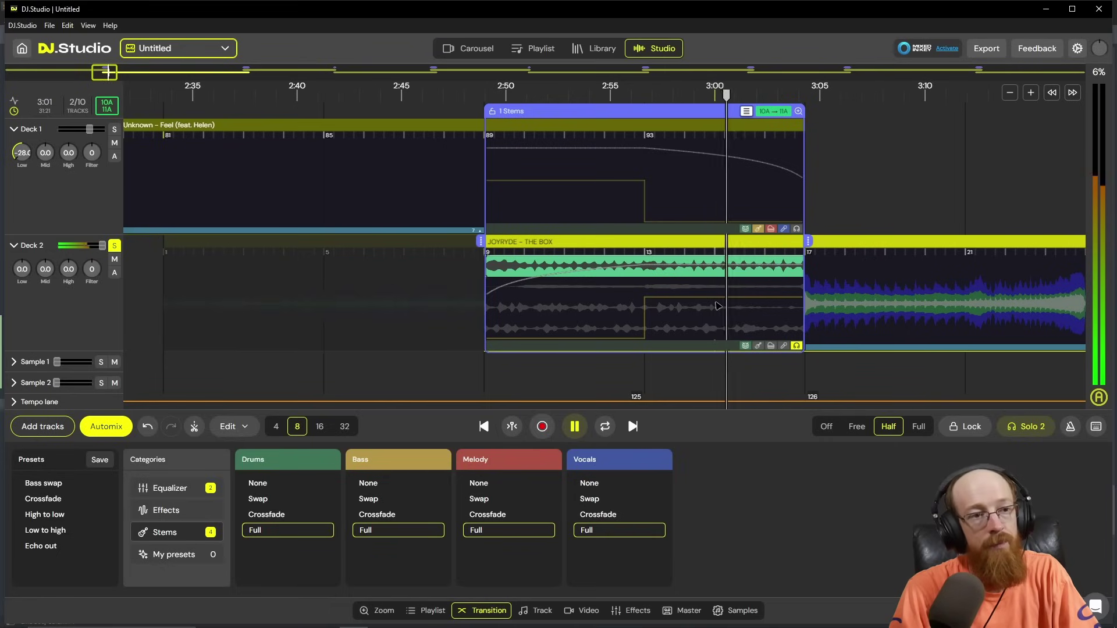
pyautogui.press('space')
# Step: Unmute THE BOX's stems and delay its vocals stem to ramp in mid-transition
pyautogui.click(759, 347)
pyautogui.click(771, 347)
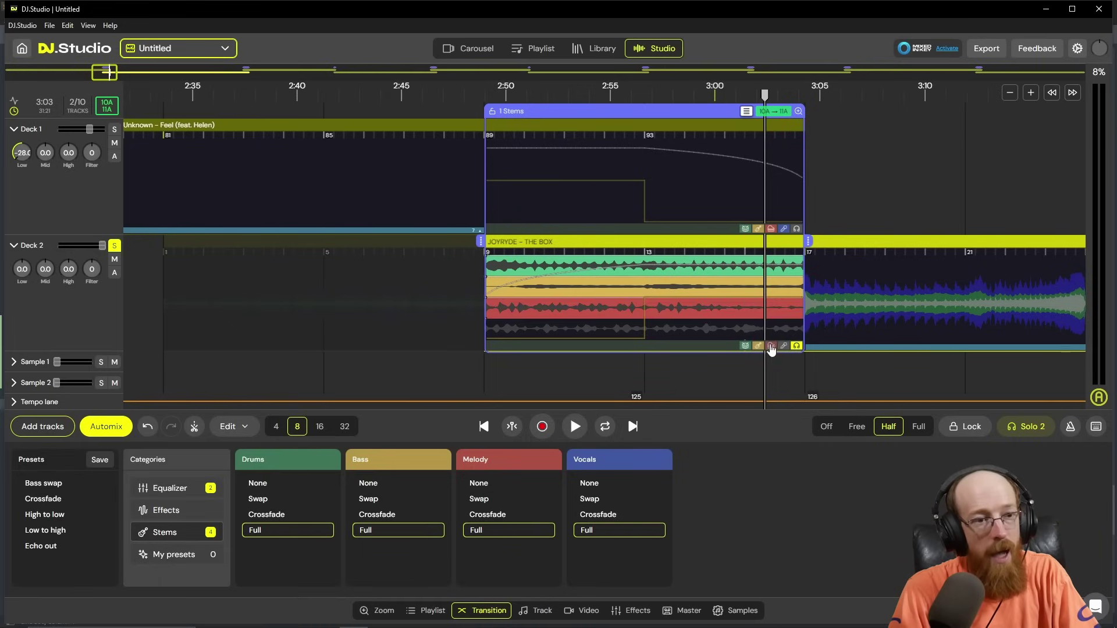
pyautogui.click(783, 347)
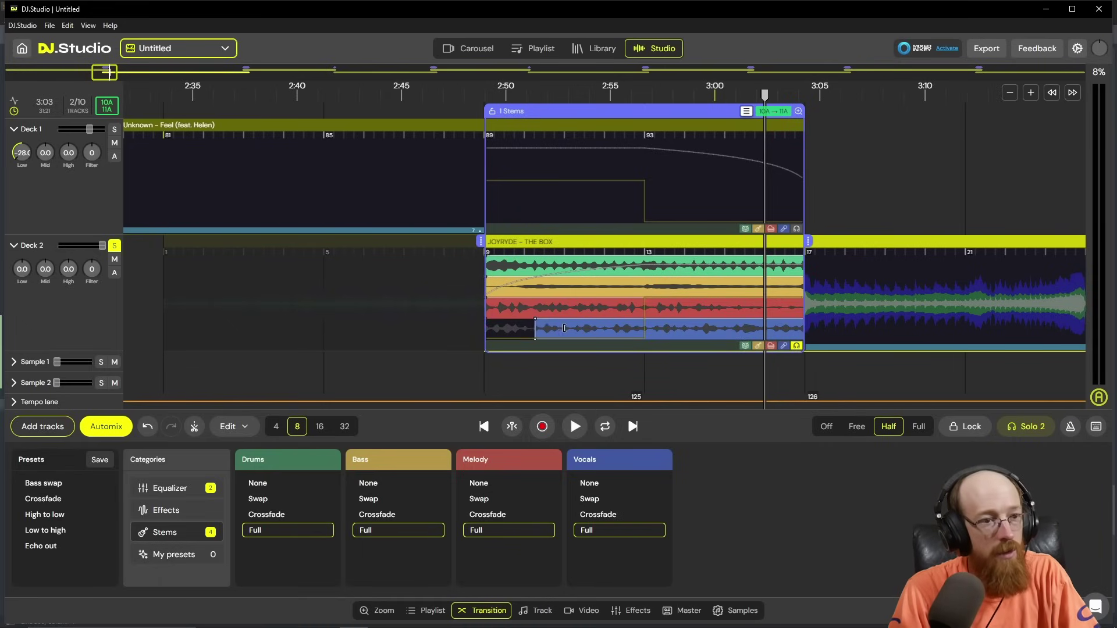
pyautogui.moveTo(564, 328); pyautogui.dragTo(746, 325)
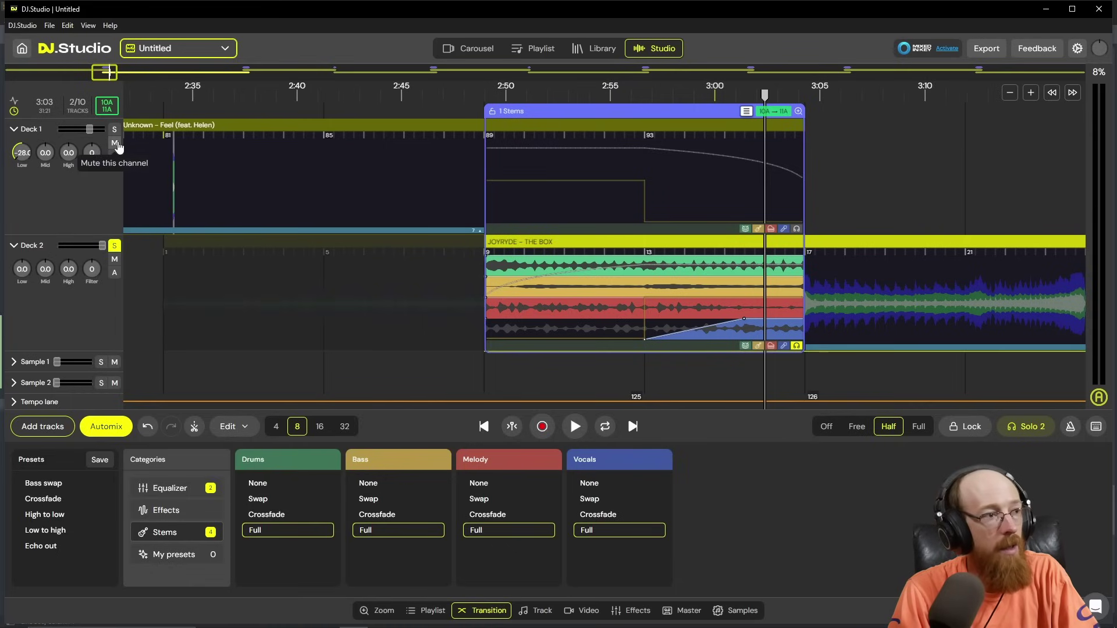
# Step: Unsolo Deck 2 and fade Feel's vocals stem out from about bar 93, previewing the result
pyautogui.click(116, 247)
pyautogui.click(494, 91)
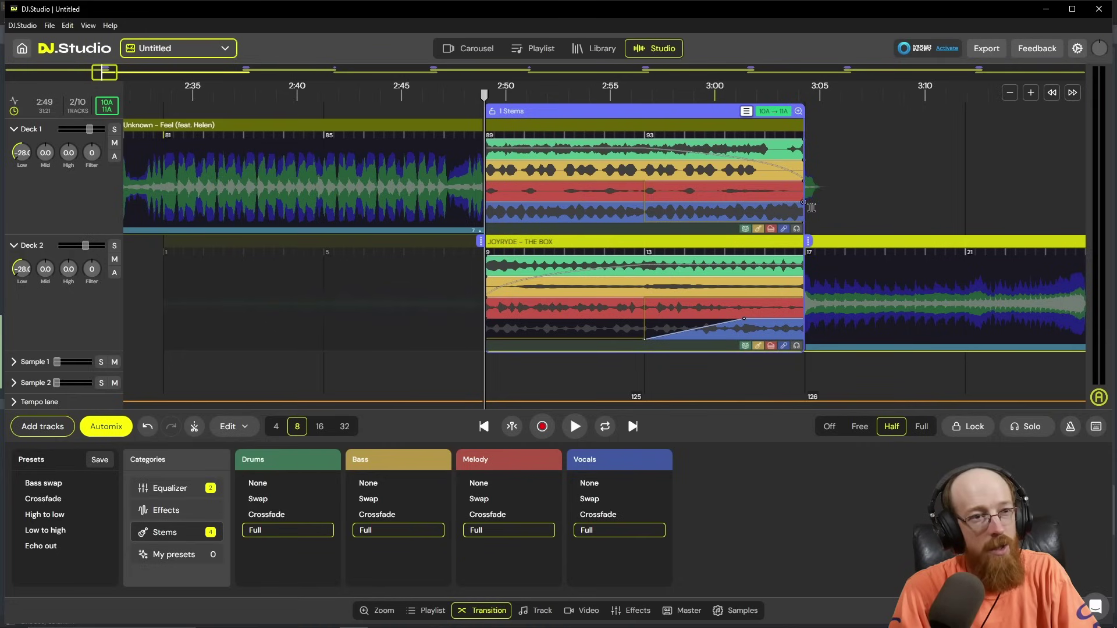
pyautogui.moveTo(806, 211)
pyautogui.moveTo(804, 203); pyautogui.dragTo(780, 212)
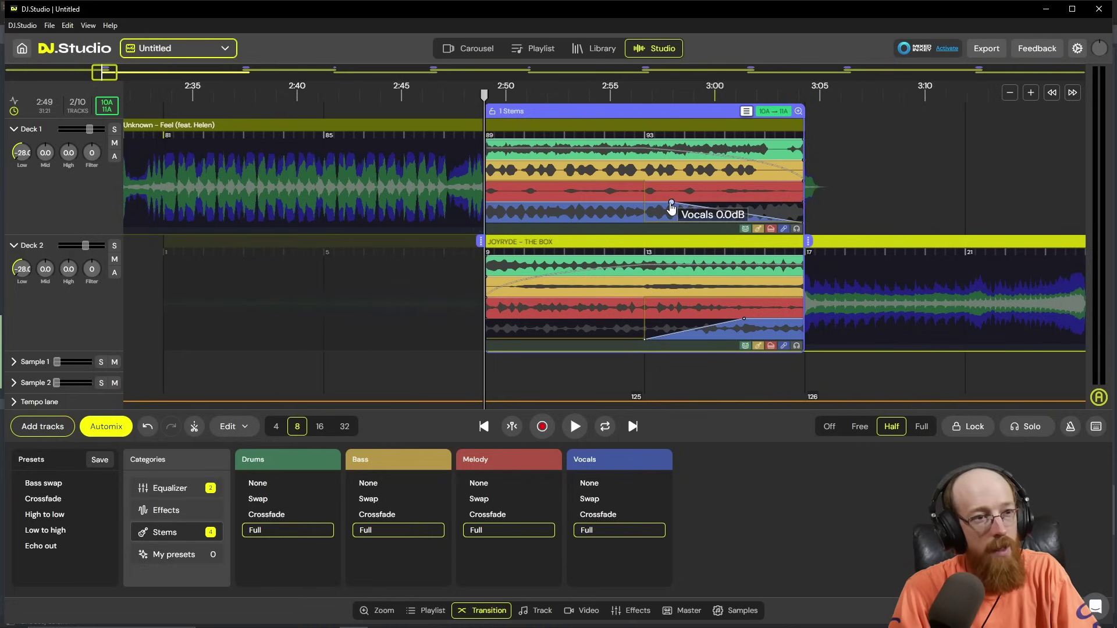
pyautogui.press('space')
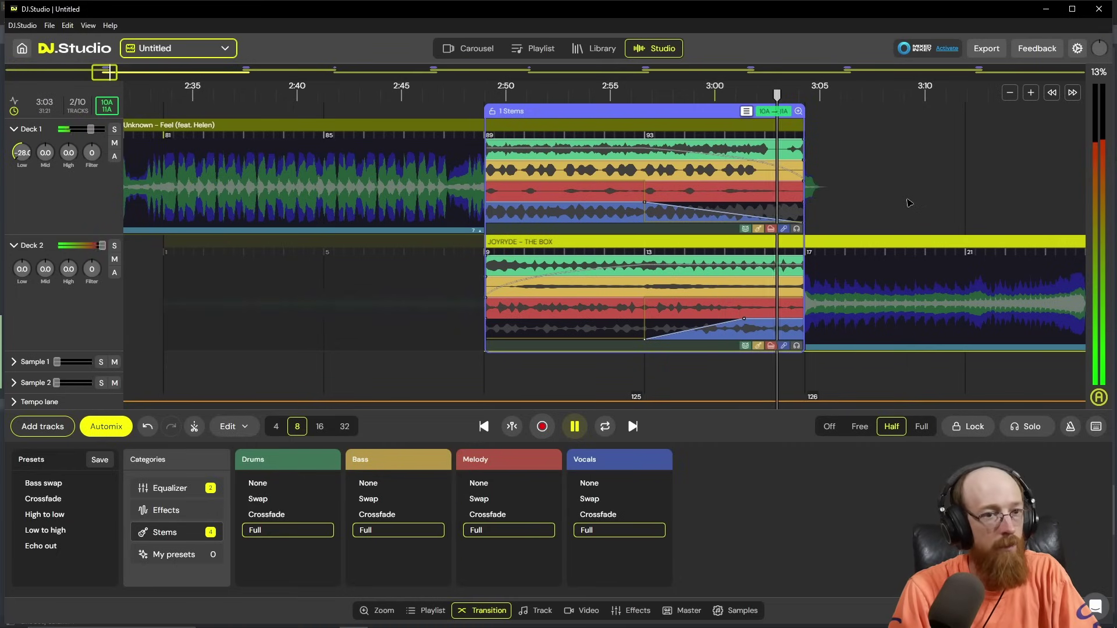
pyautogui.press('space')
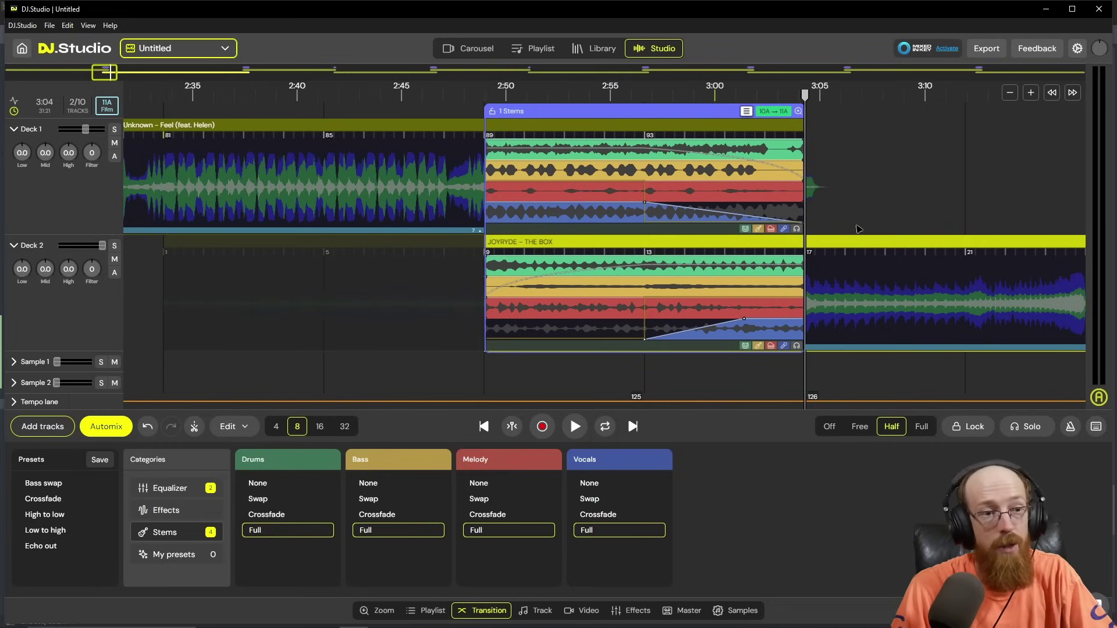
pyautogui.scroll(-4, 599, 162)
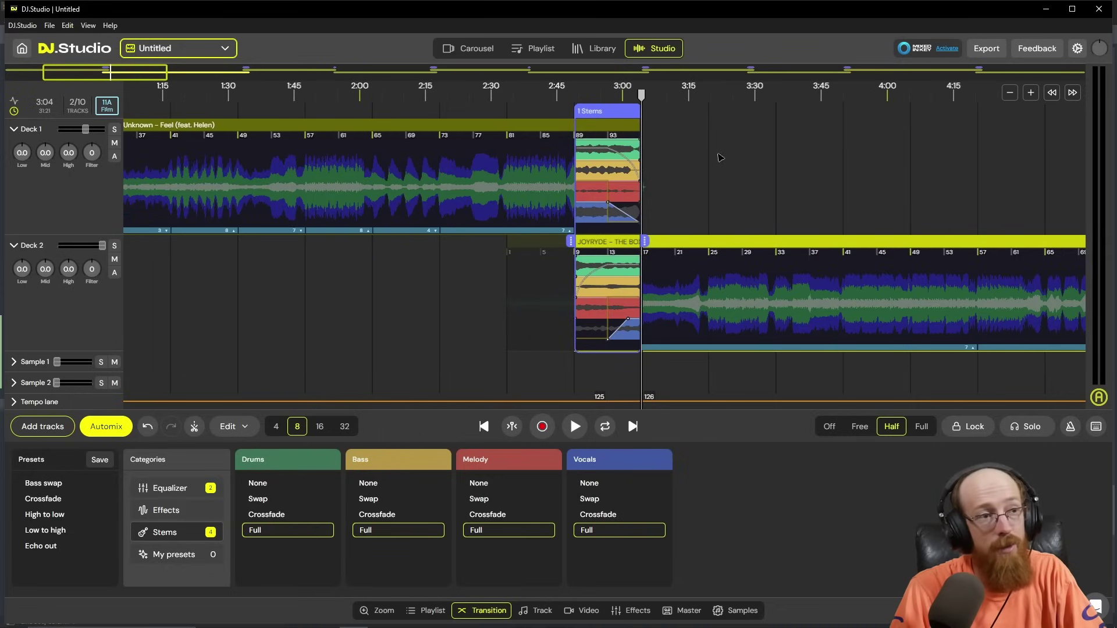
pyautogui.click(581, 95)
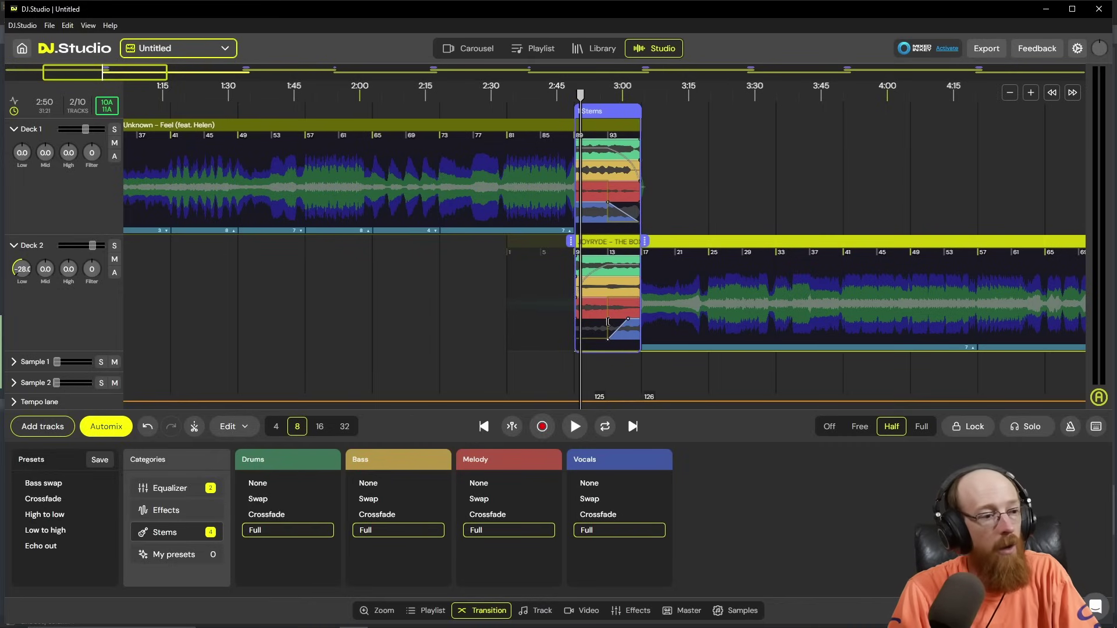
# Step: Add a 50% Reverb effect-out to Deck 1 starting just before bar 95, then play from 2:55 to audition it
pyautogui.click(185, 511)
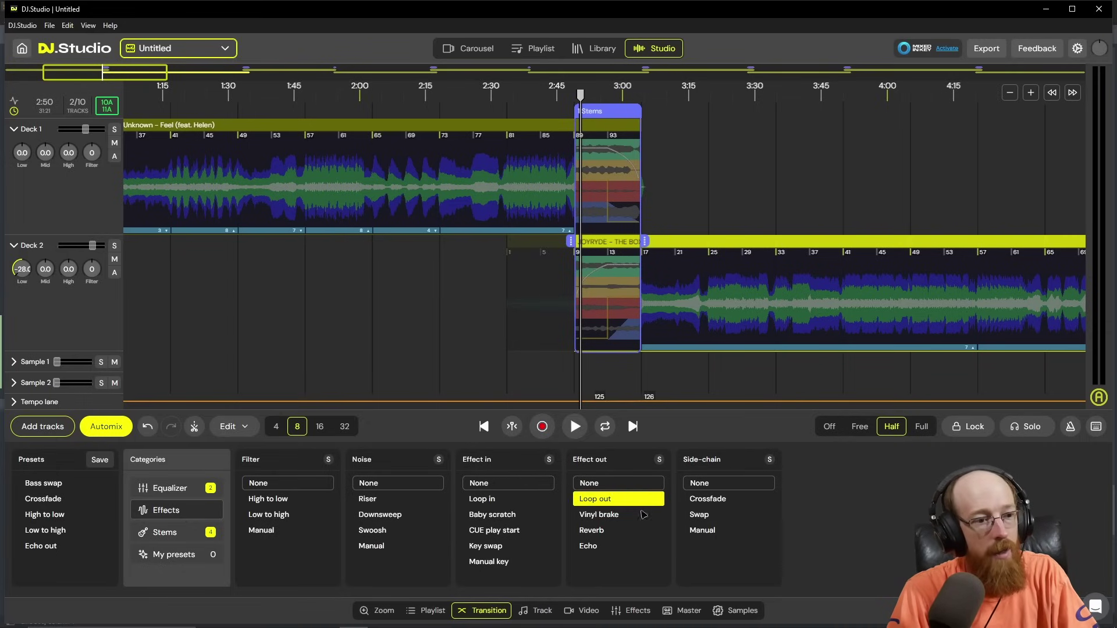
pyautogui.click(637, 530)
pyautogui.scroll(3, 618, 180)
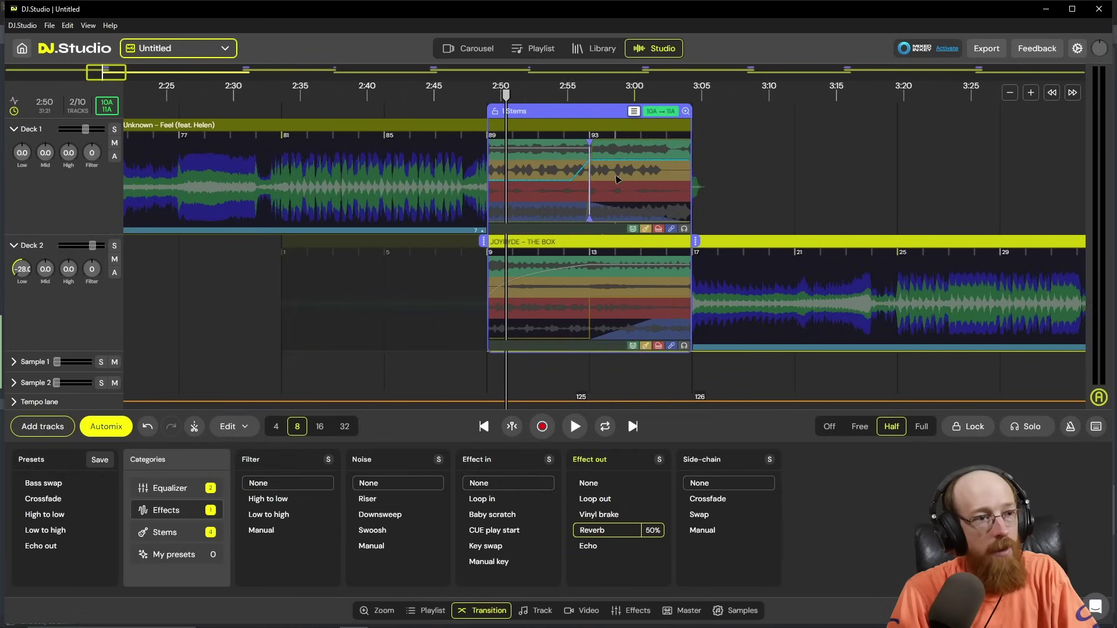
pyautogui.scroll(3, 601, 169)
pyautogui.moveTo(572, 141); pyautogui.dragTo(625, 141)
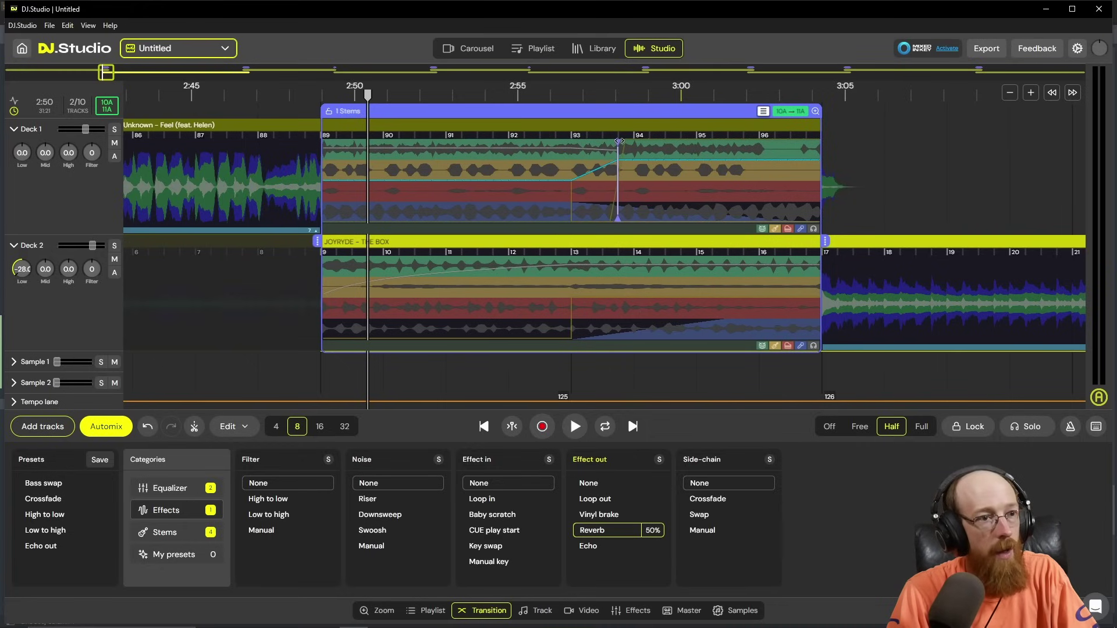
pyautogui.moveTo(618, 141); pyautogui.dragTo(688, 137)
pyautogui.click(530, 95)
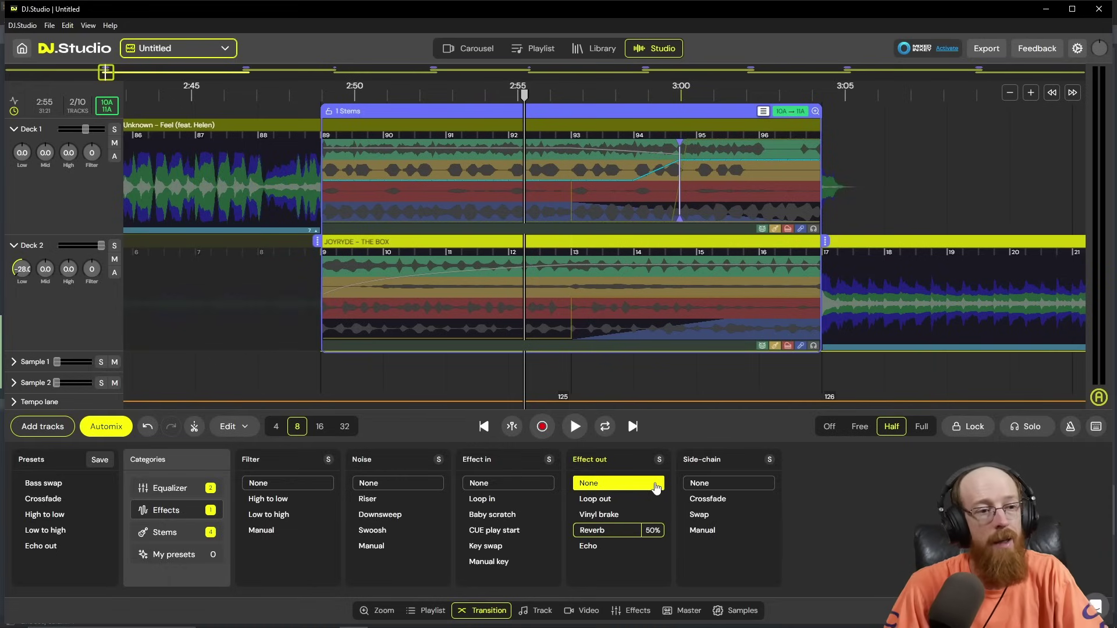
pyautogui.press('space')
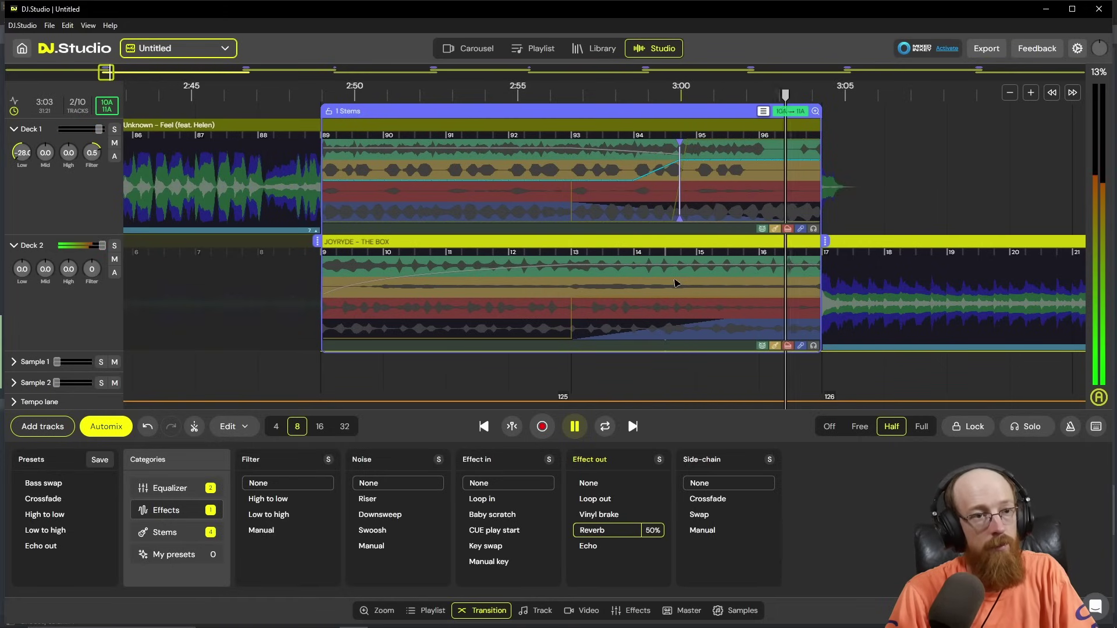
# Step: Move the Deck 1 Reverb start to just before bar 96, auditioning it from about 2:59
pyautogui.press('space')
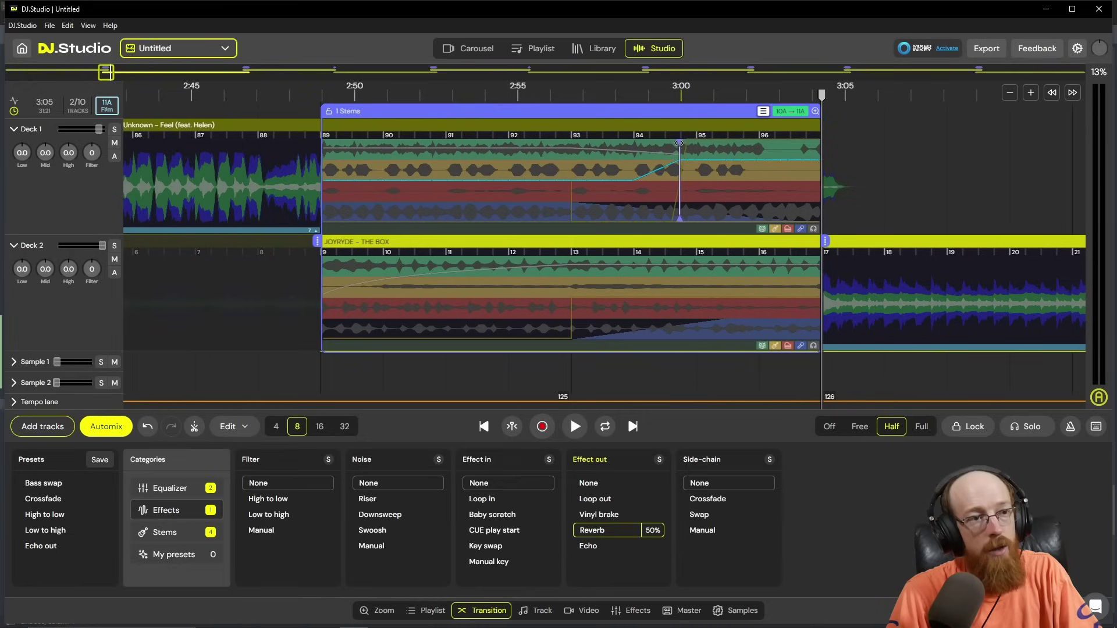
pyautogui.moveTo(686, 145); pyautogui.dragTo(811, 147)
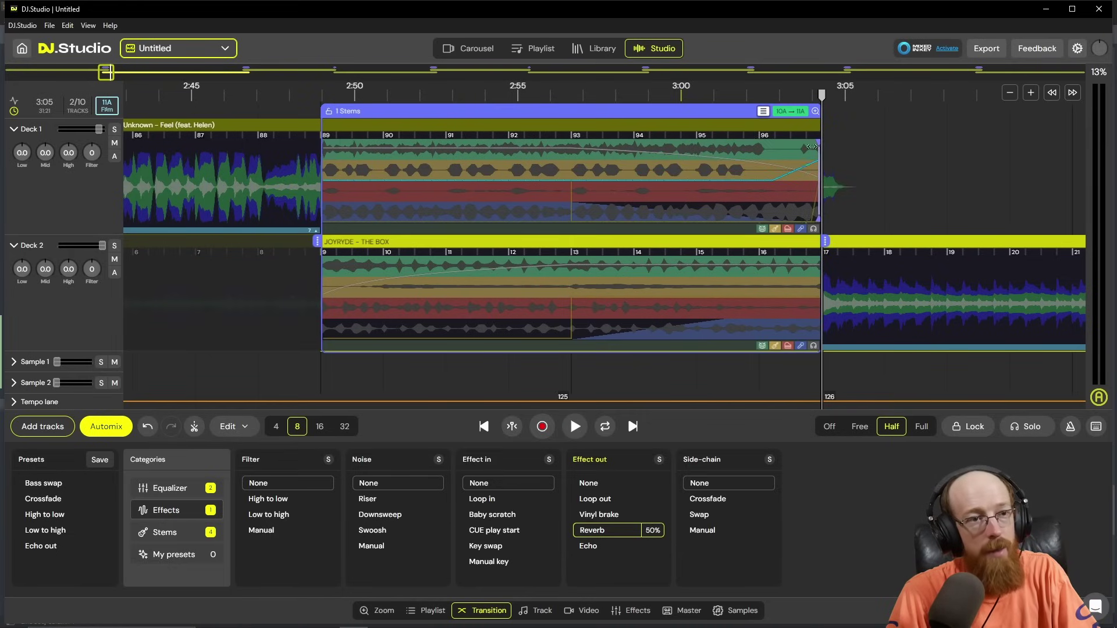
pyautogui.click(744, 102)
pyautogui.press('space')
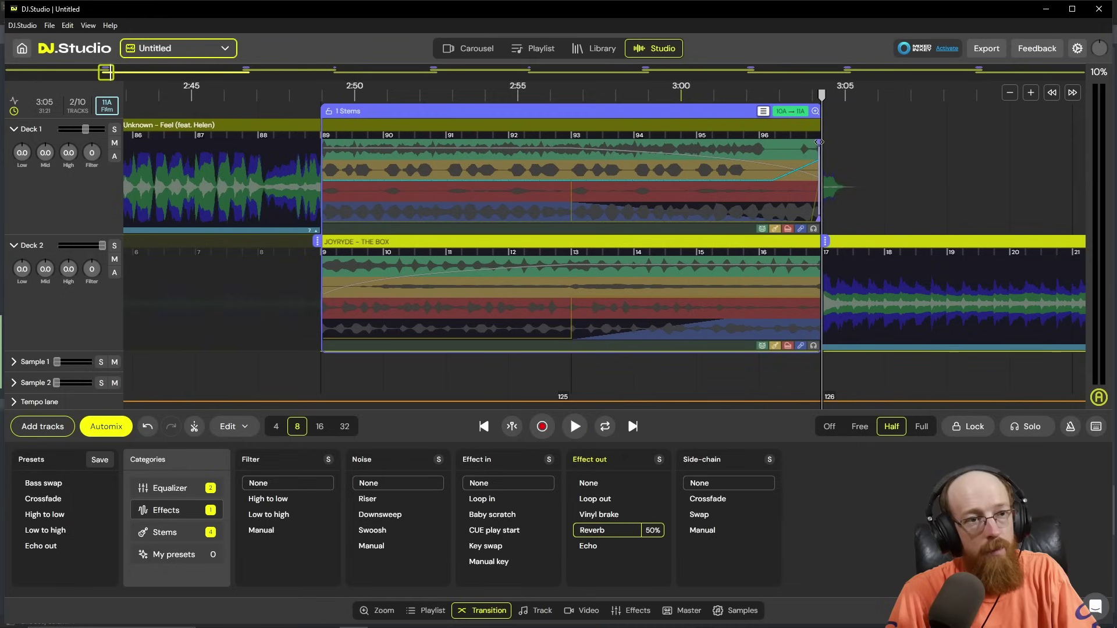
pyautogui.moveTo(820, 142); pyautogui.dragTo(726, 155)
pyautogui.click(635, 95)
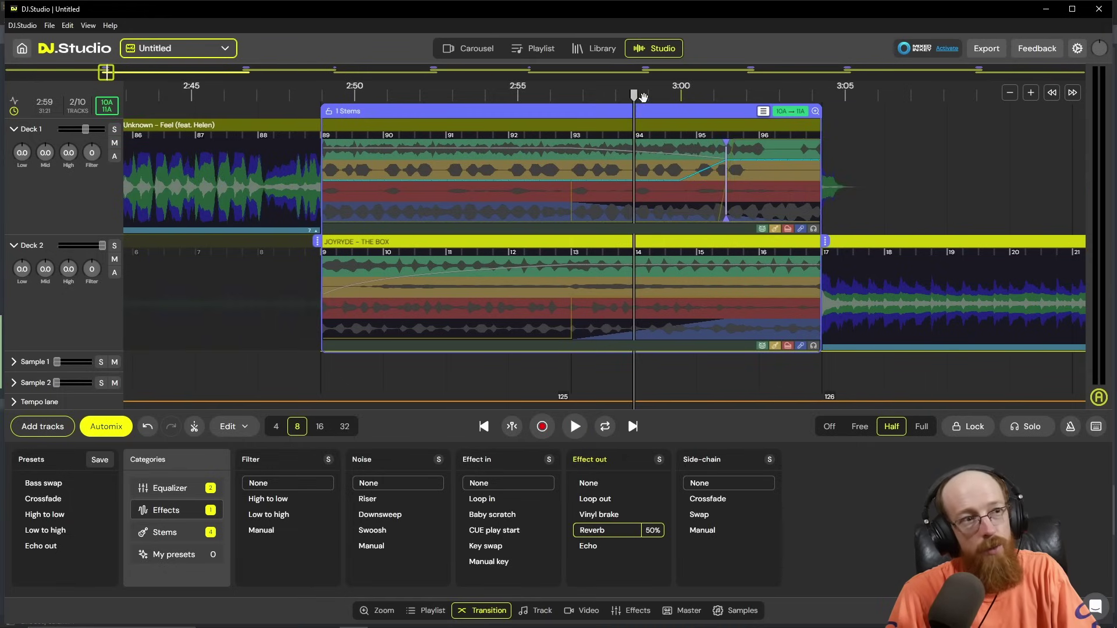
pyautogui.press('space')
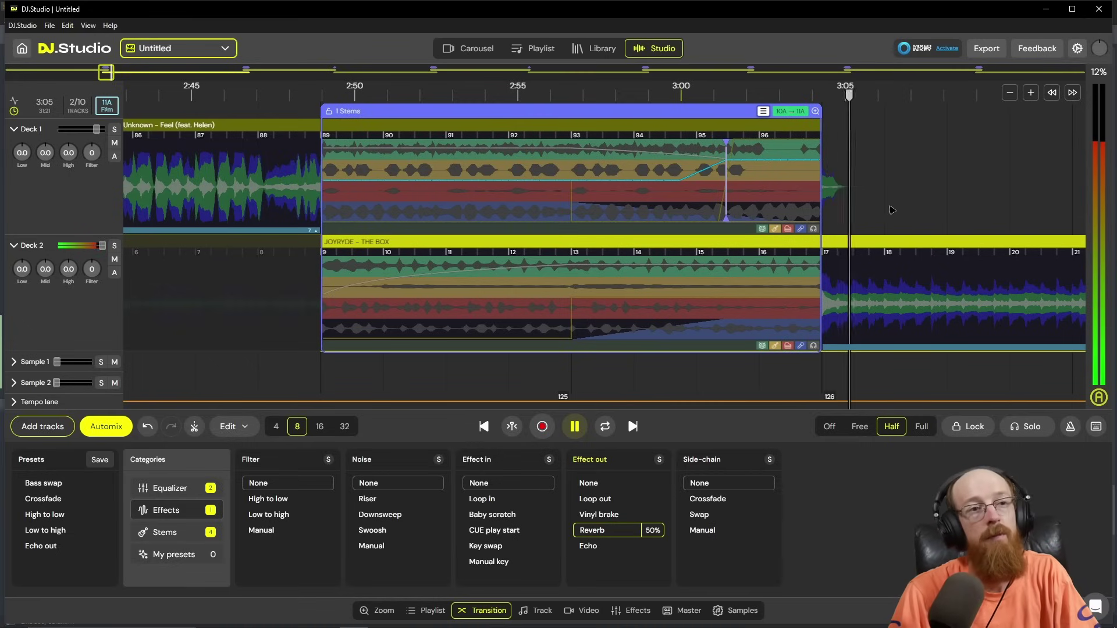
pyautogui.press('space')
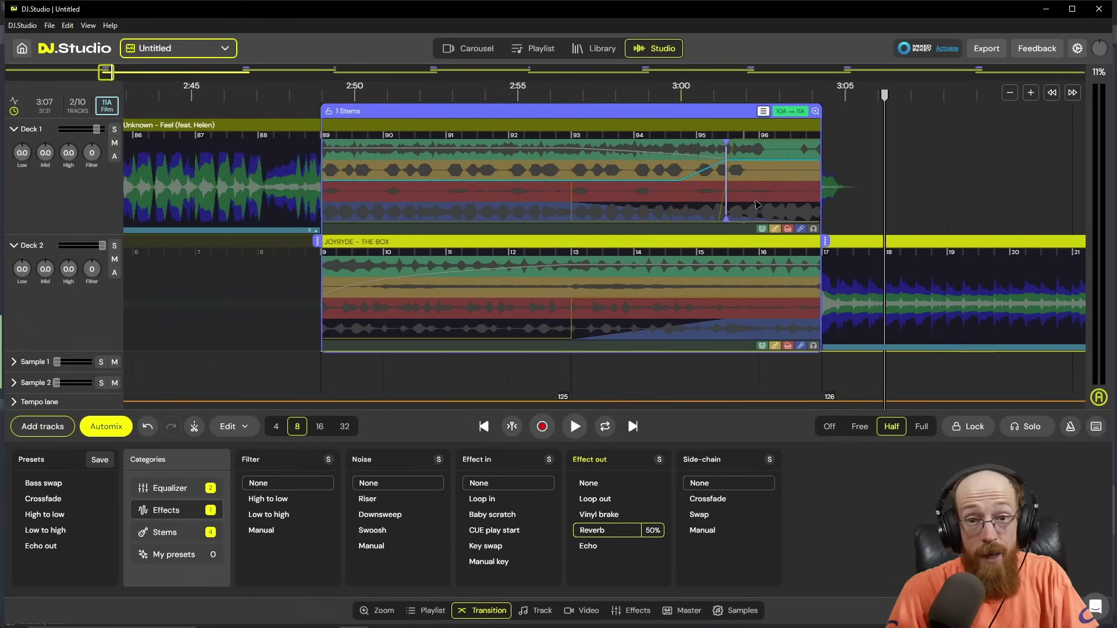
# Step: Zoom out and select the second transition, Crossfade, Swap into The One
pyautogui.scroll(-5, 653, 183)
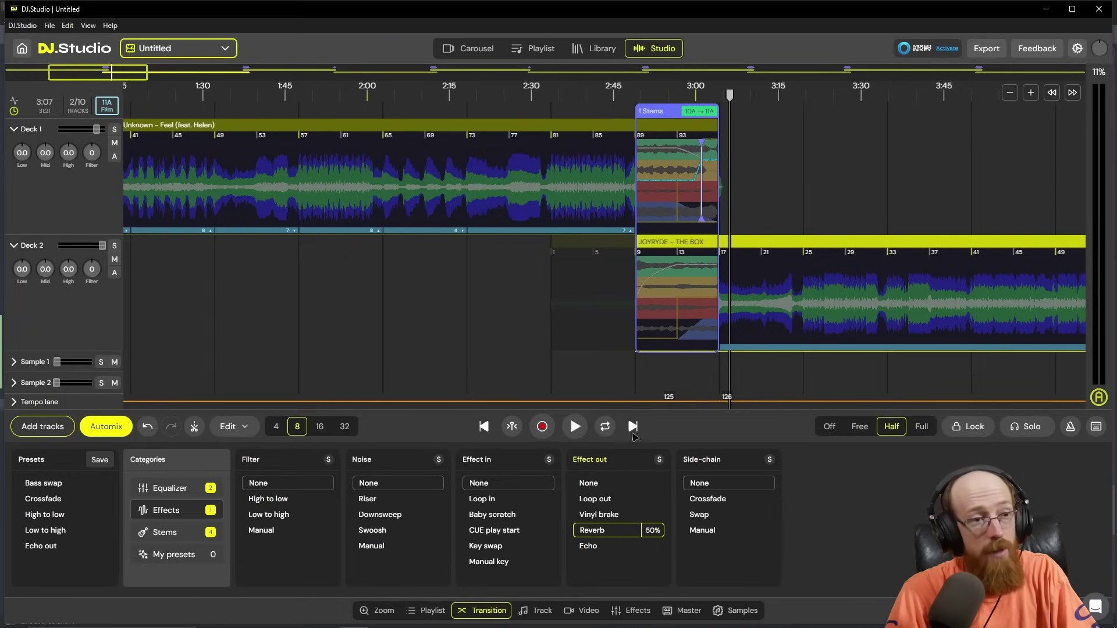
pyautogui.scroll(-3, 722, 206)
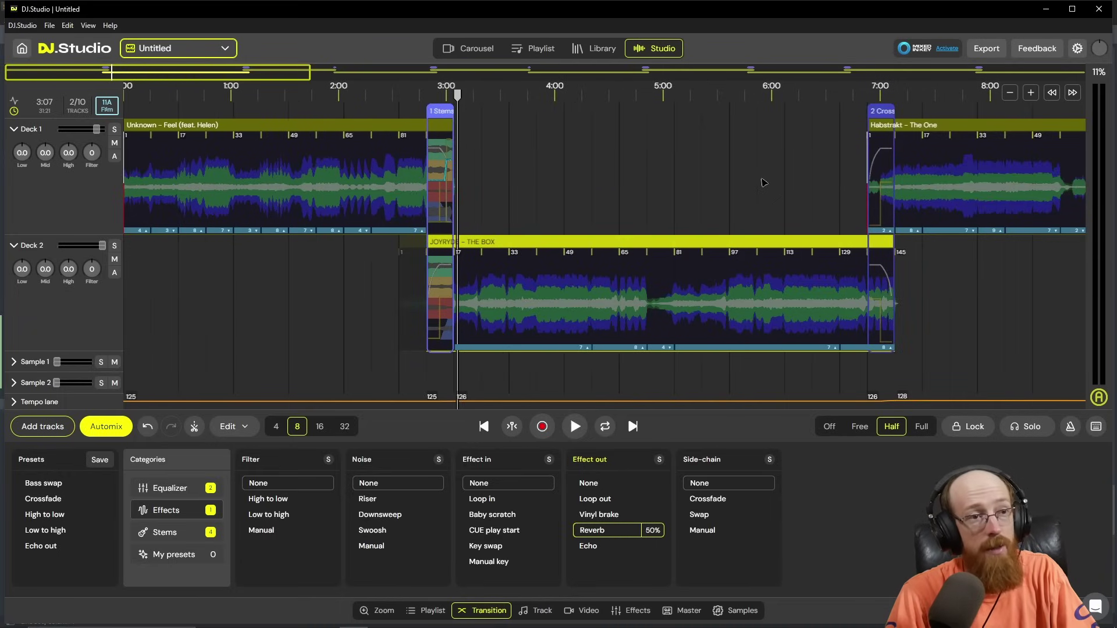
pyautogui.click(882, 111)
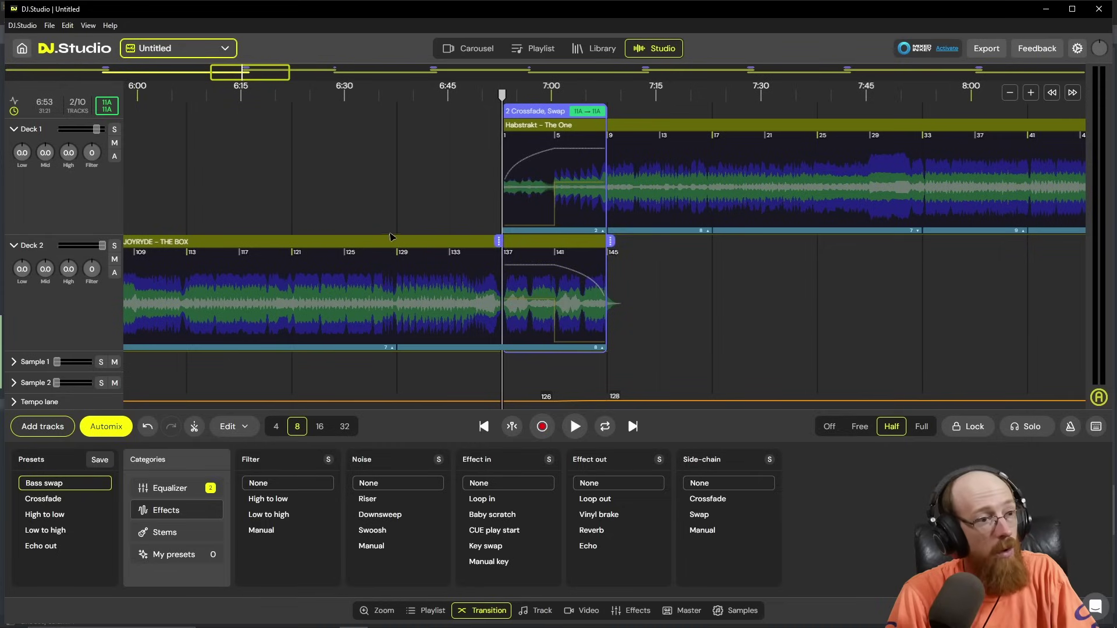
pyautogui.scroll(-2, 390, 237)
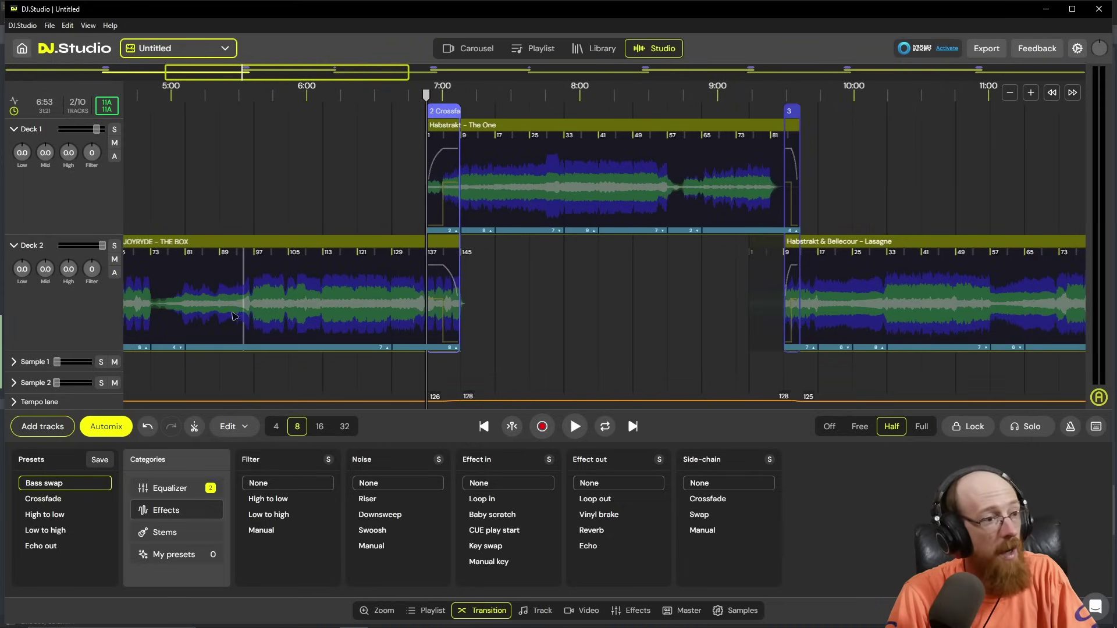
# Step: Shift the THE BOX to The One transition earlier to about 6:45 and audition it from 6:40
pyautogui.click(437, 110)
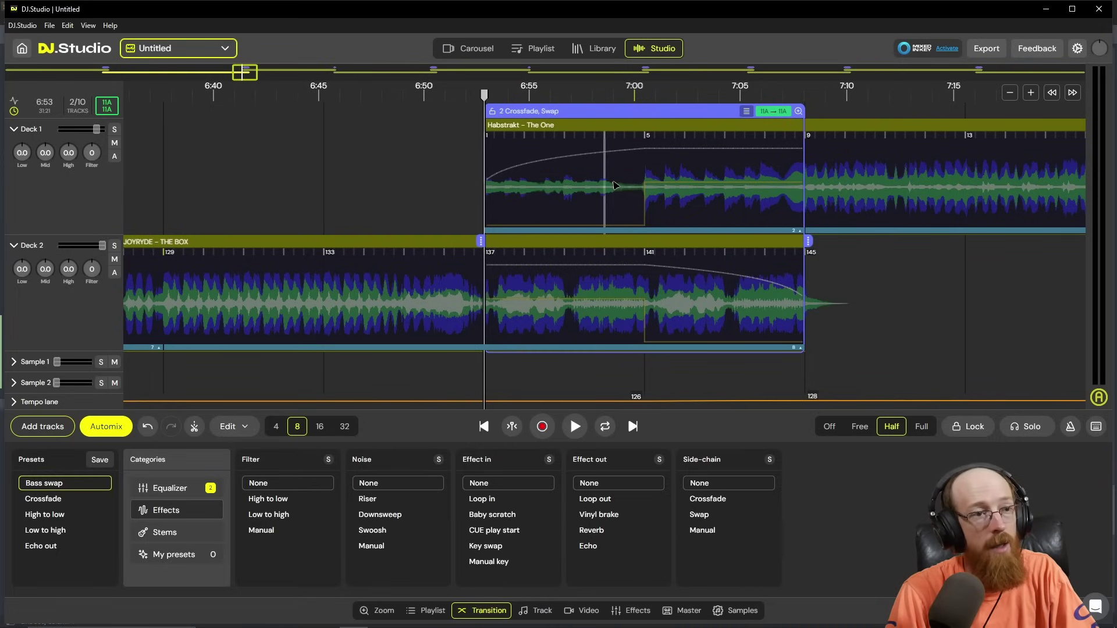
pyautogui.press('space')
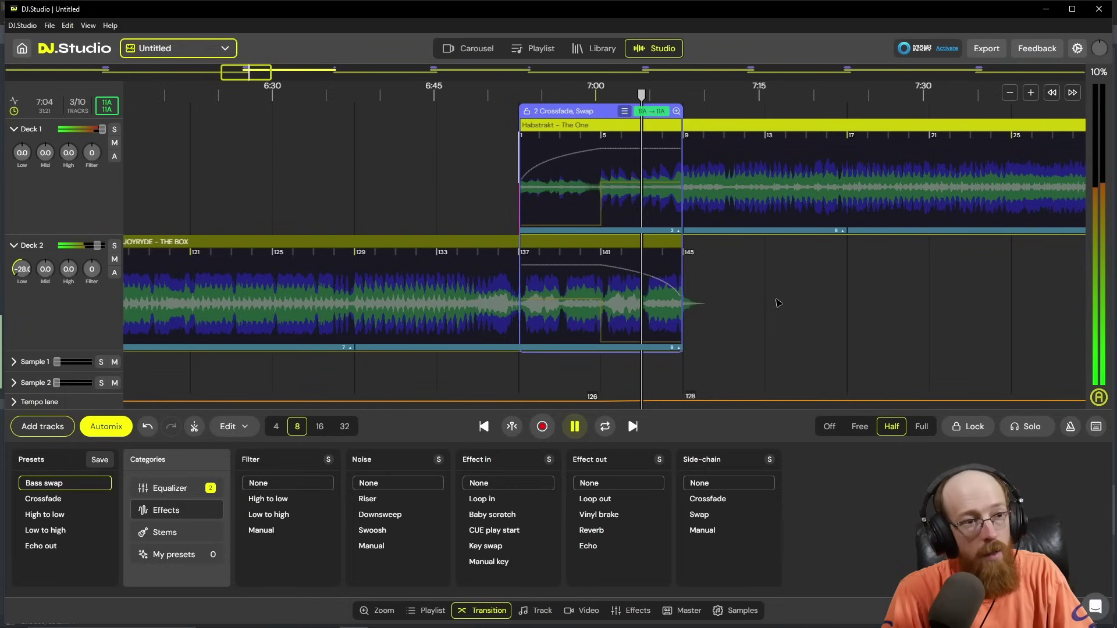
pyautogui.press('space')
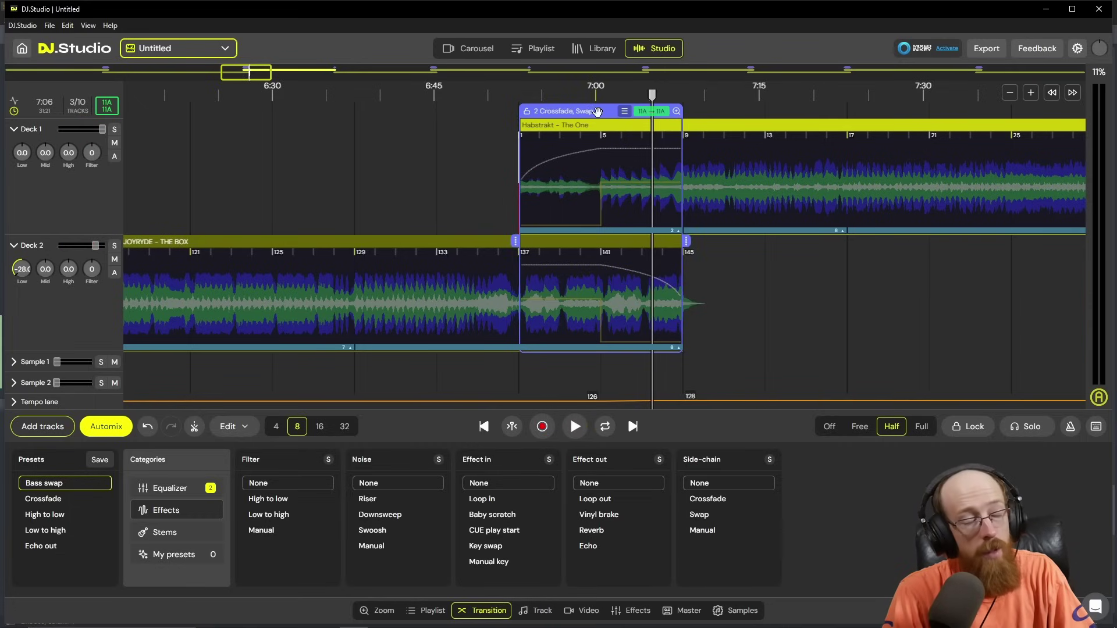
pyautogui.moveTo(597, 111); pyautogui.dragTo(434, 114)
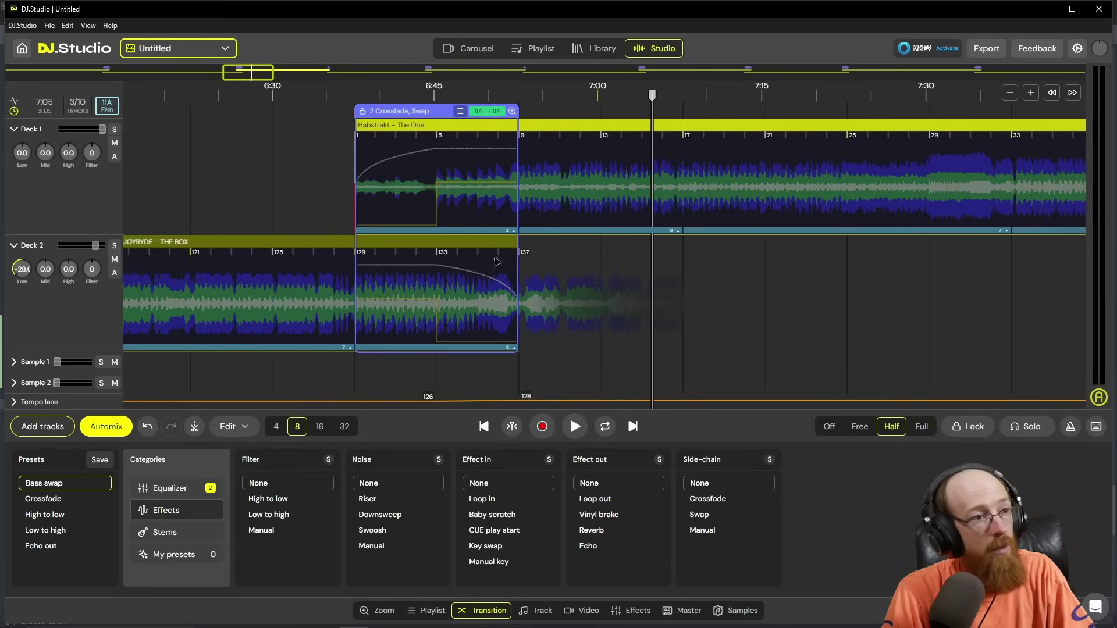
pyautogui.click(385, 93)
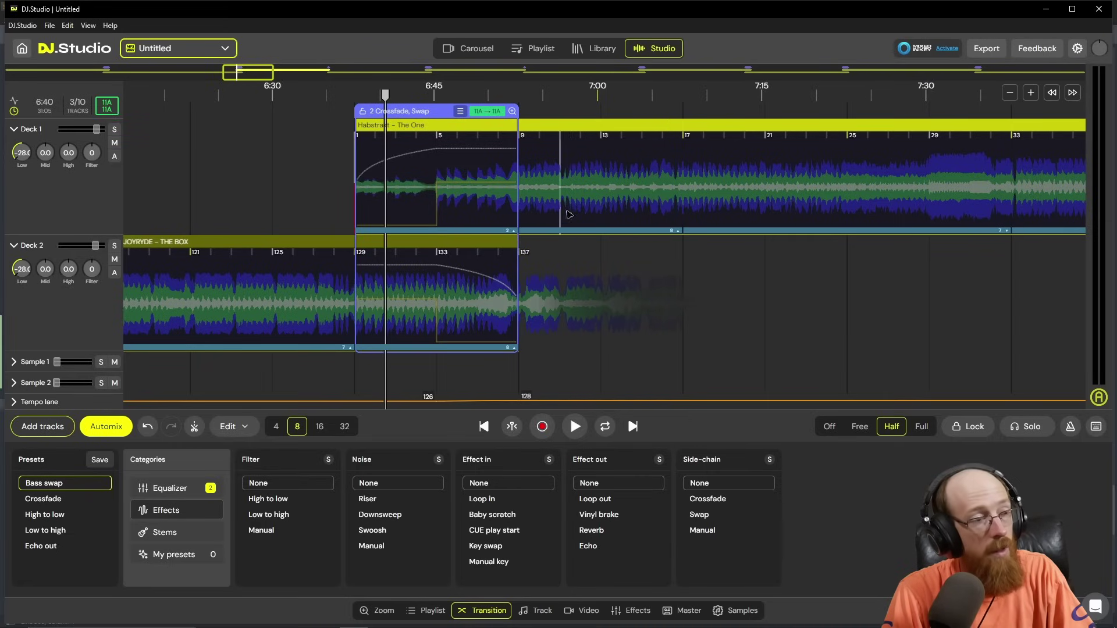
pyautogui.press('space')
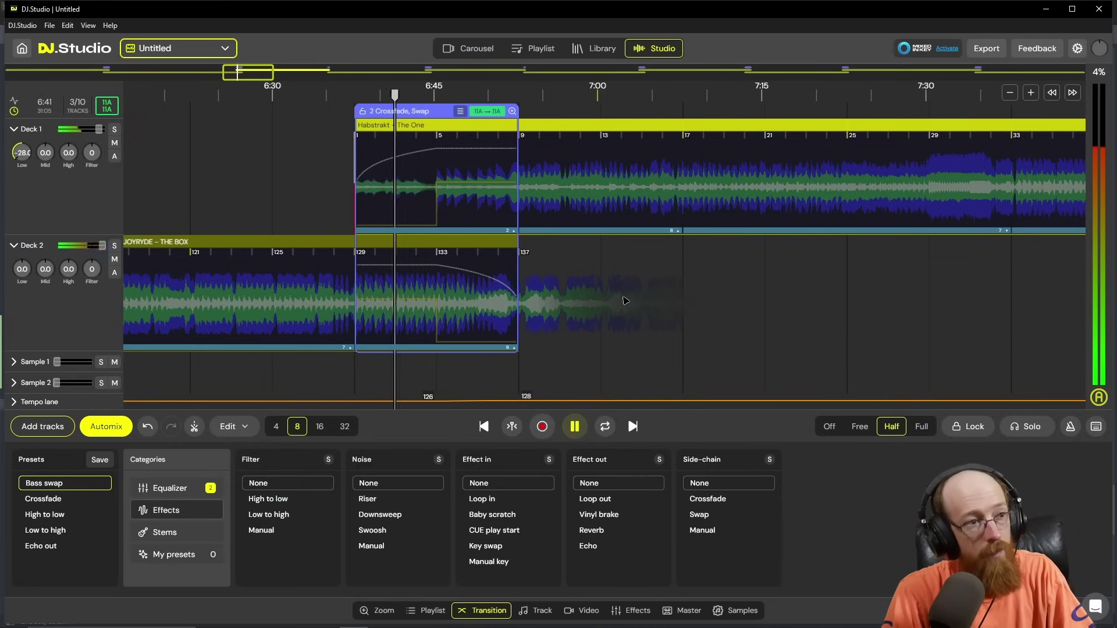
pyautogui.scroll(2, 448, 251)
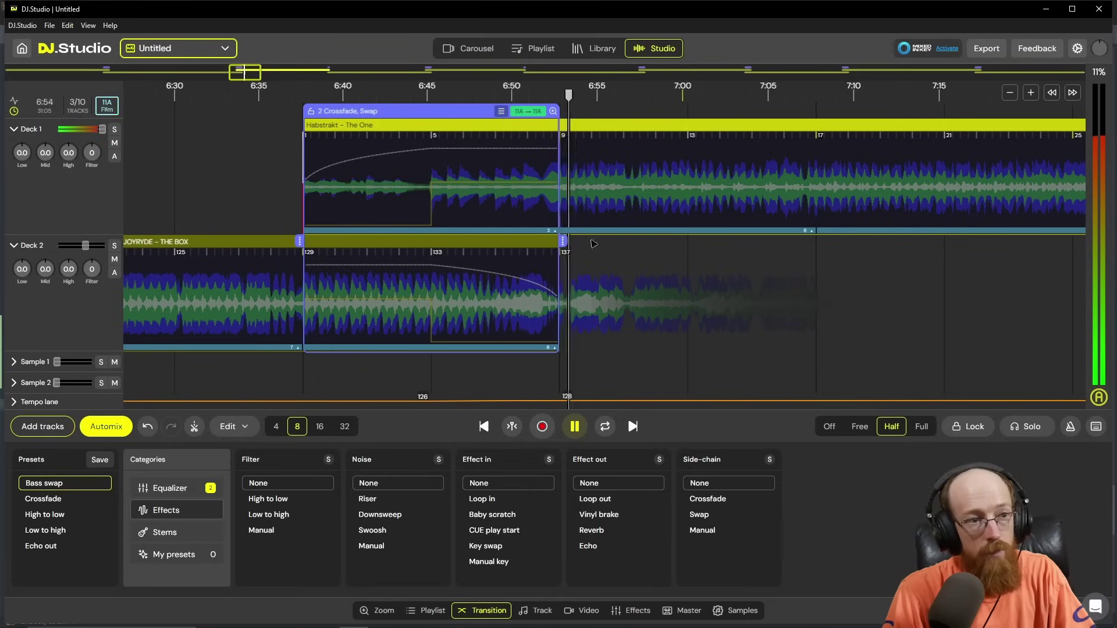
# Step: Audition The One from bar 17, then slide its clip left so bar 17 lands inside the crossfade
pyautogui.press('space')
pyautogui.scroll(-2, 702, 374)
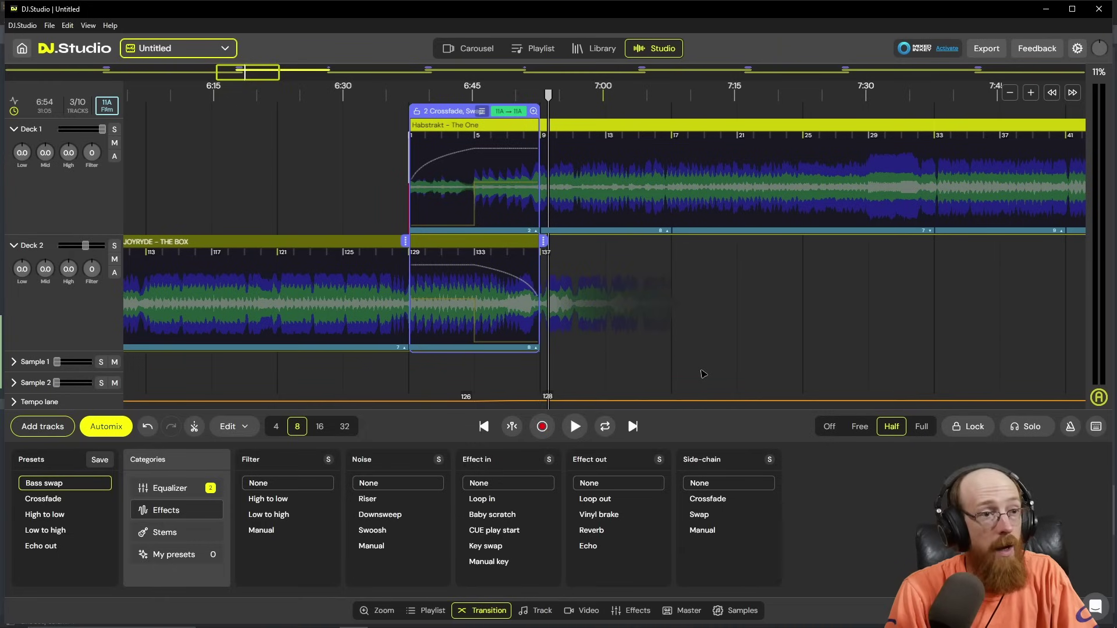
pyautogui.doubleClick(451, 108)
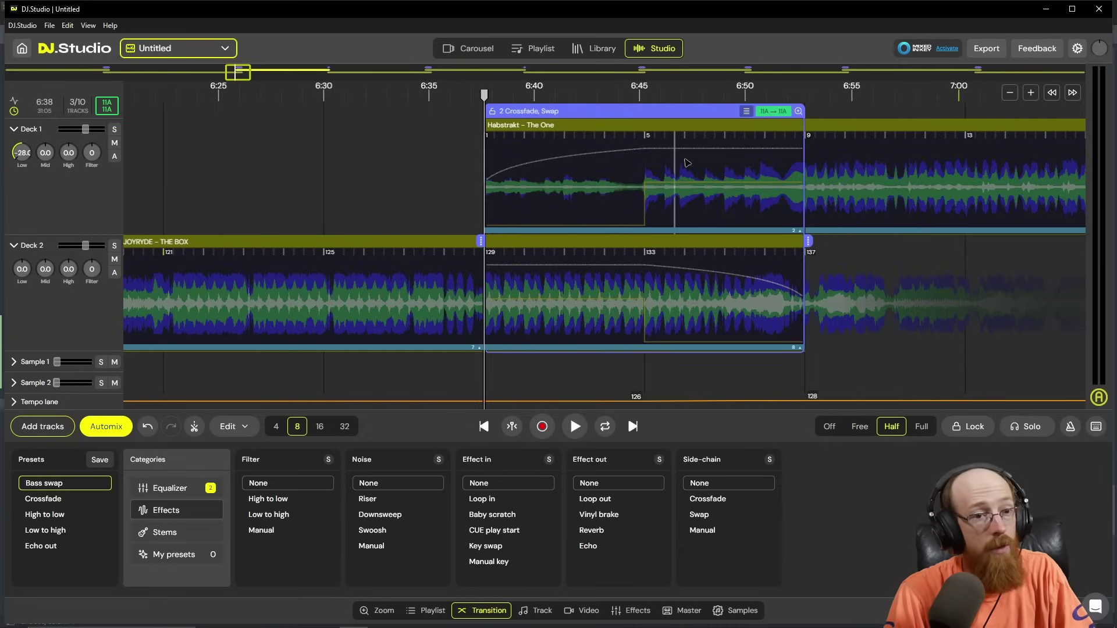
pyautogui.scroll(-5, 687, 163)
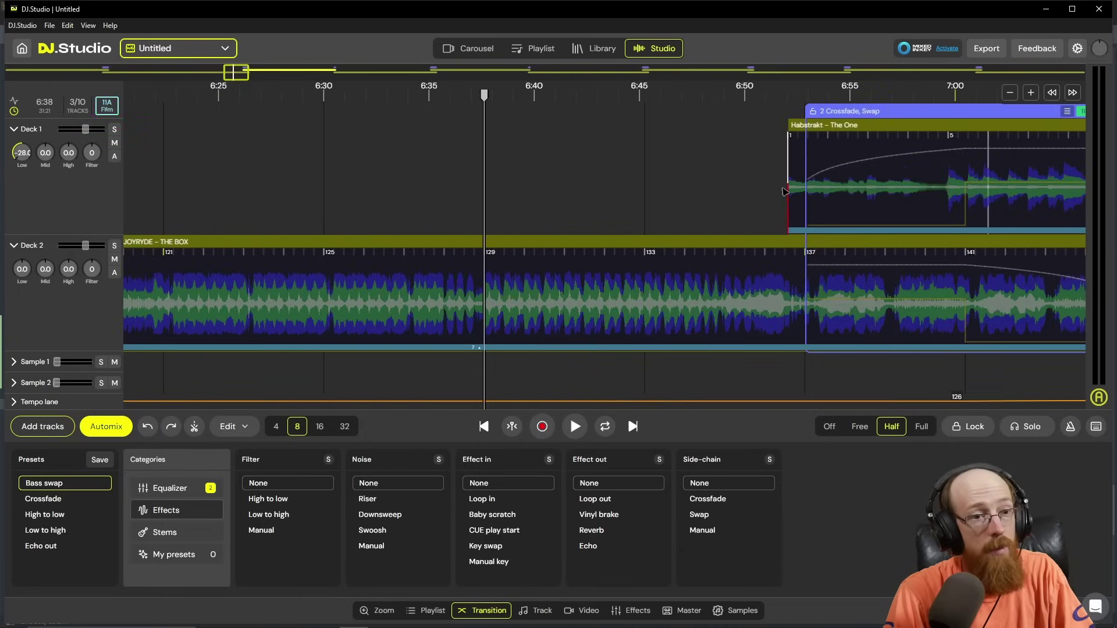
pyautogui.scroll(5, 732, 164)
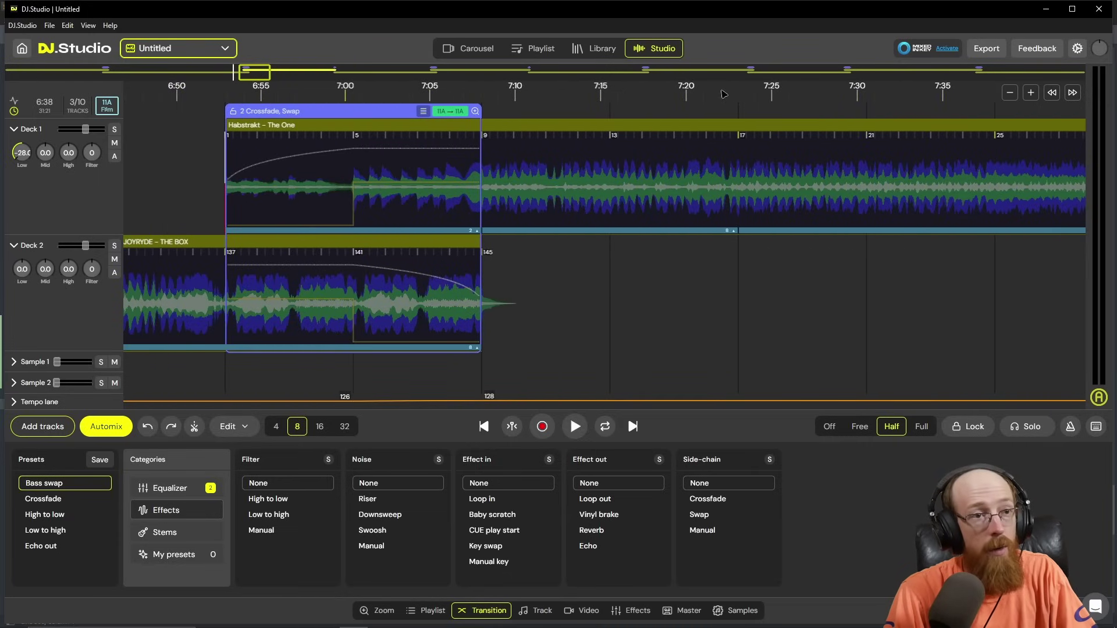
pyautogui.click(752, 182)
pyautogui.press('space')
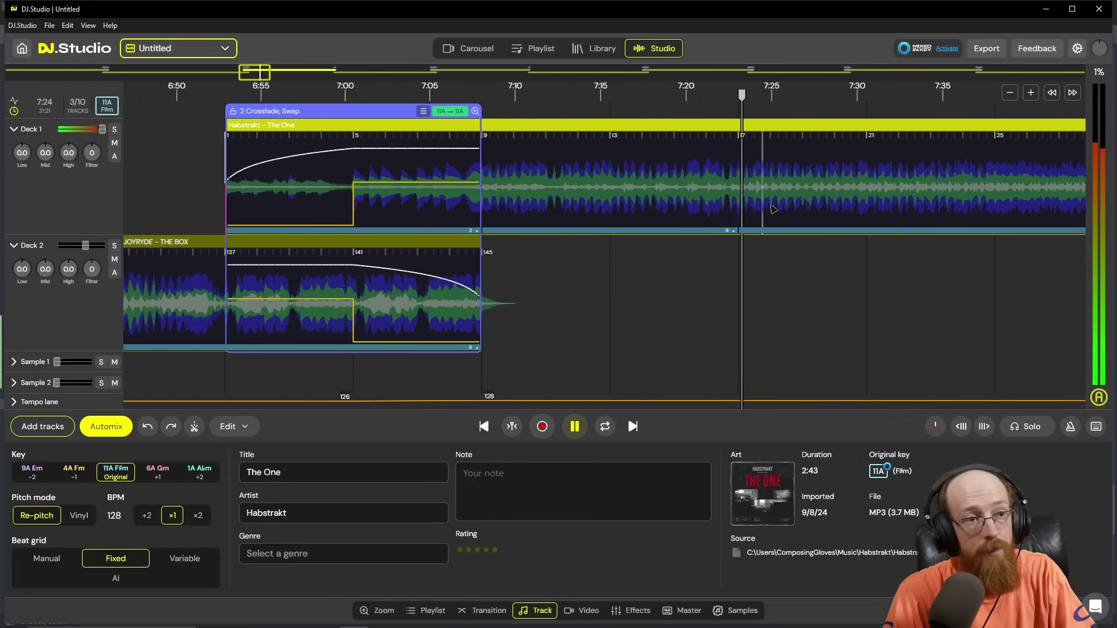
pyautogui.press('space')
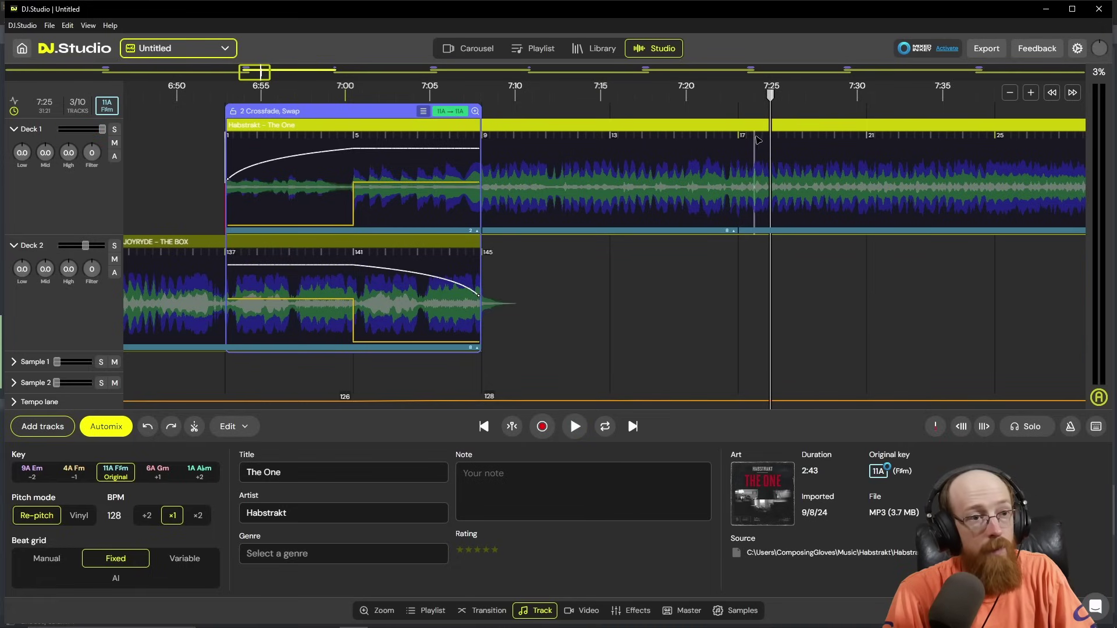
pyautogui.click(743, 93)
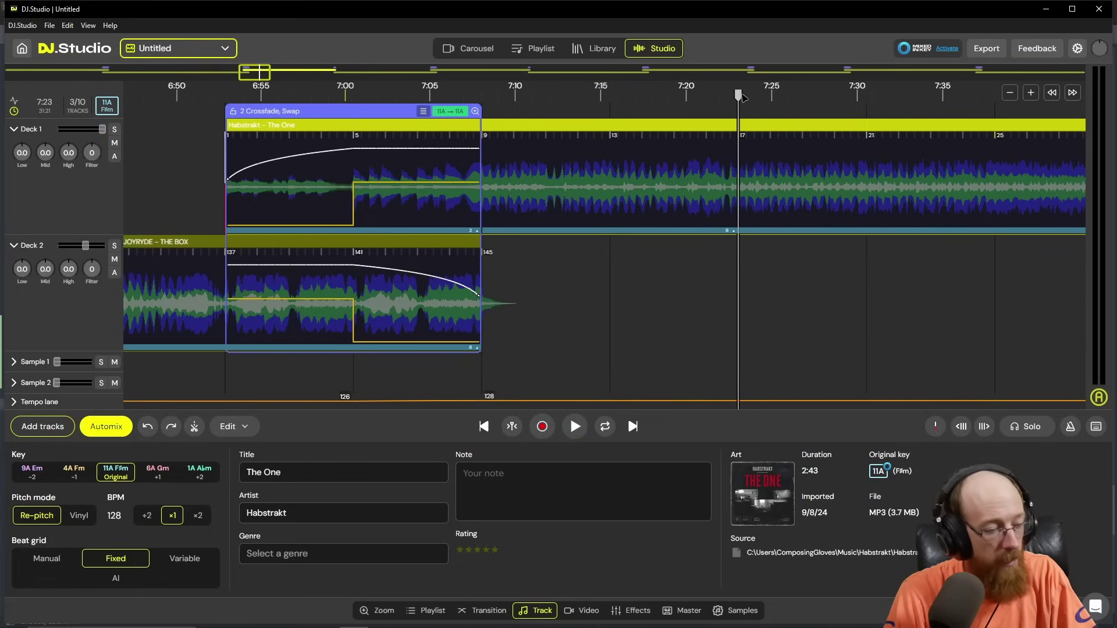
pyautogui.click(757, 125)
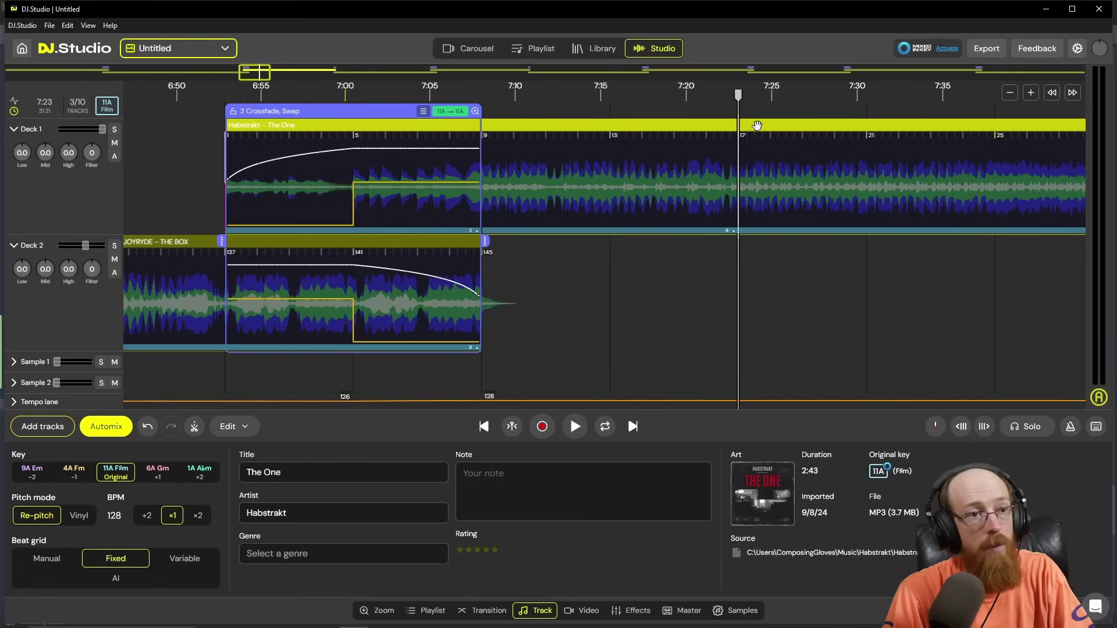
pyautogui.moveTo(766, 125); pyautogui.dragTo(385, 147)
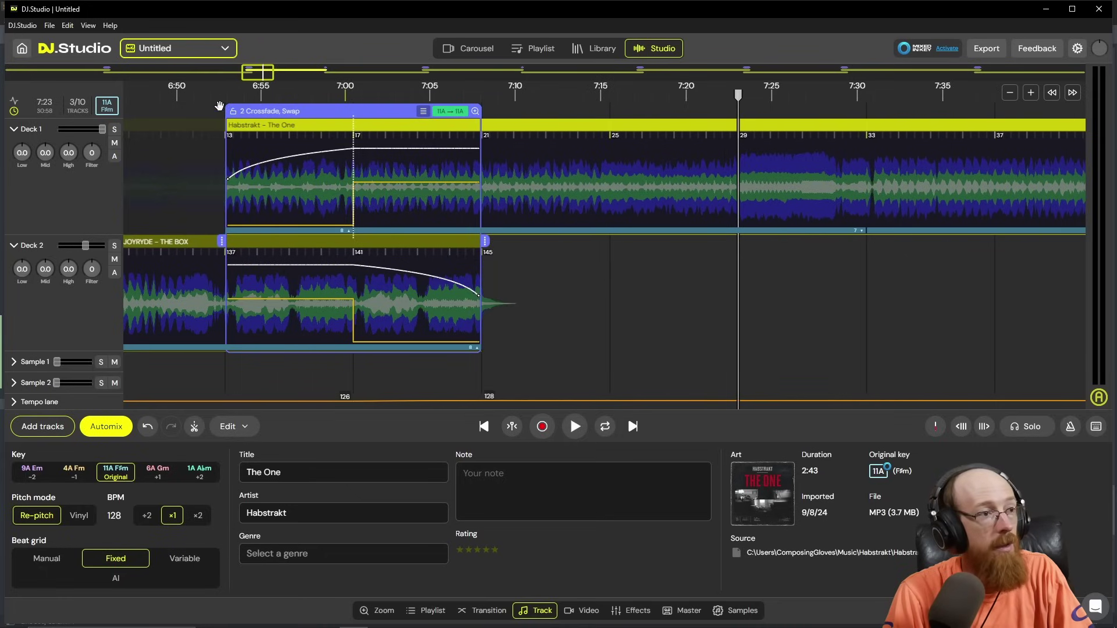
pyautogui.click(227, 96)
# Step: Convert the THE BOX to The One transition to Stems, splitting drums, bass, melody and vocals
pyautogui.press('space')
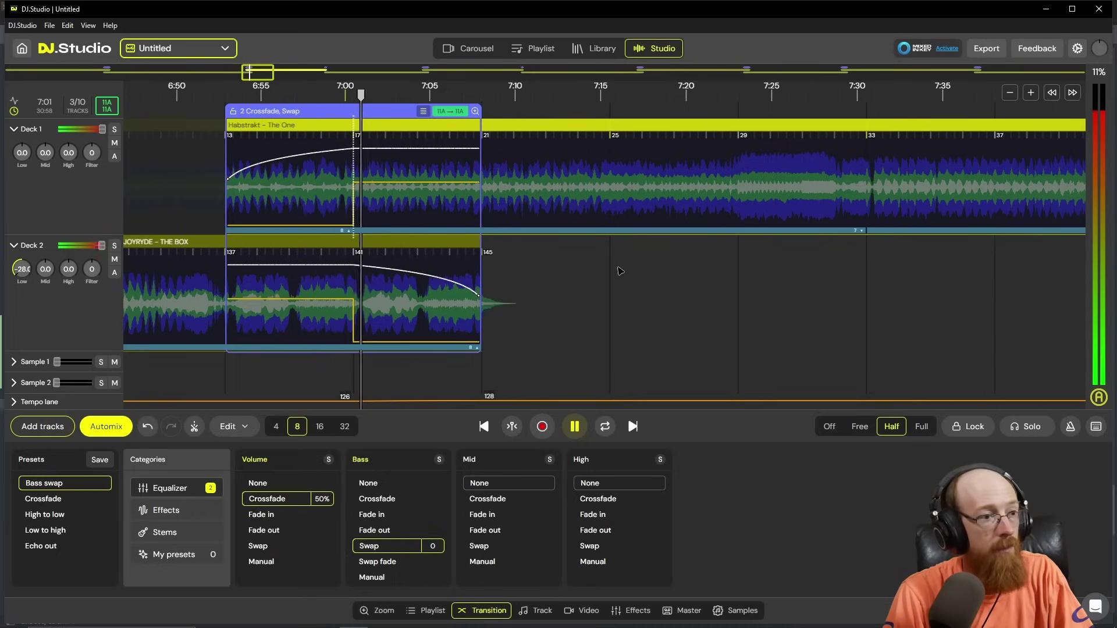
pyautogui.moveTo(434, 270)
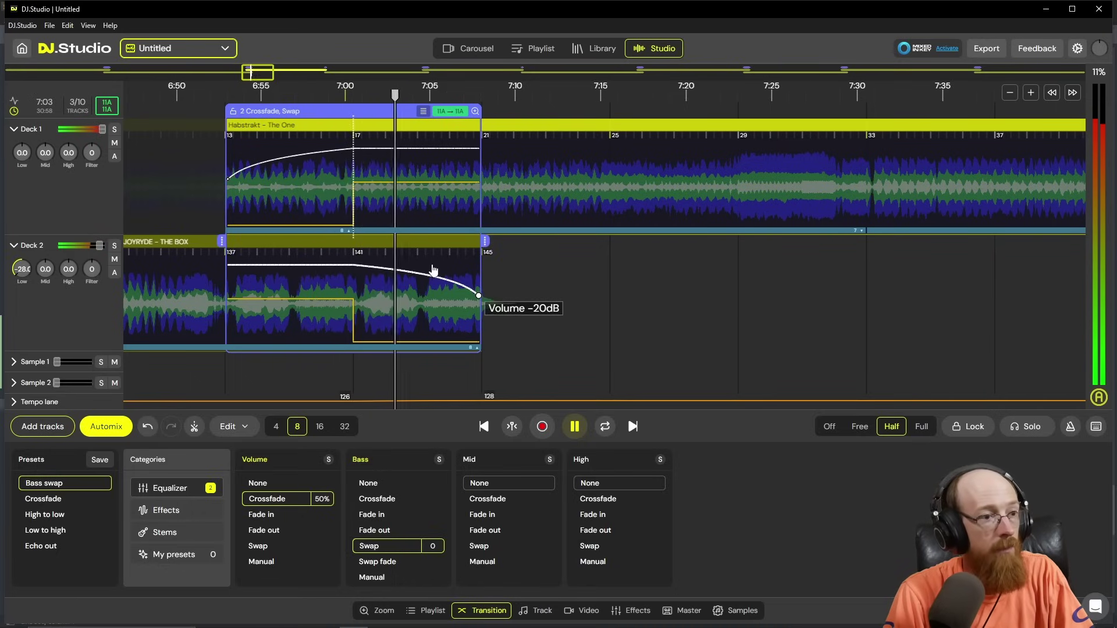
pyautogui.press('space')
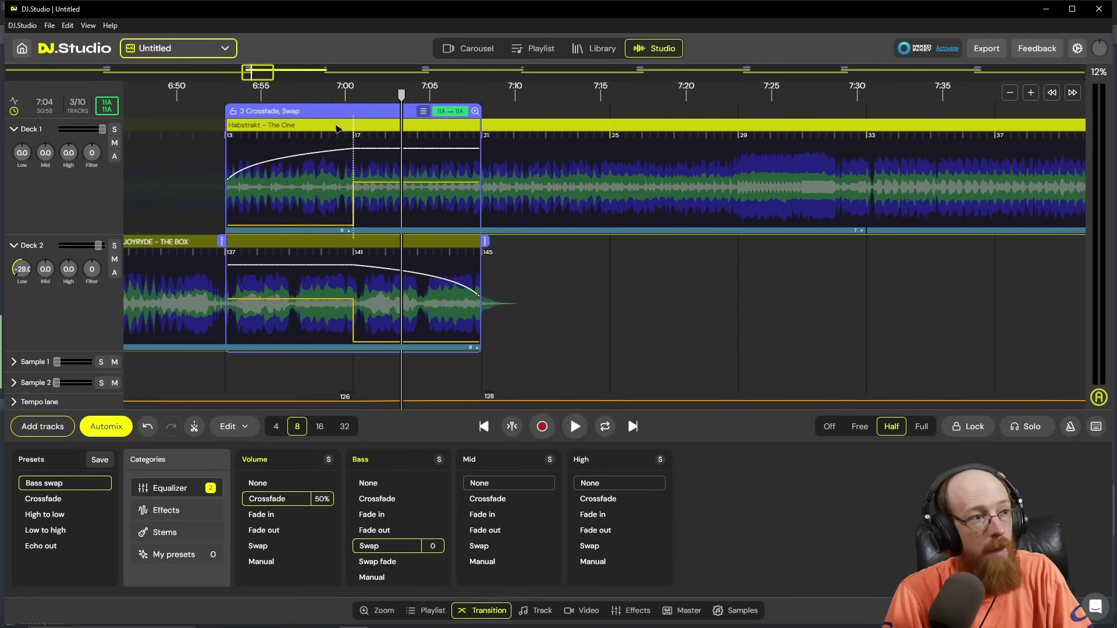
pyautogui.moveTo(353, 272)
pyautogui.click(423, 111)
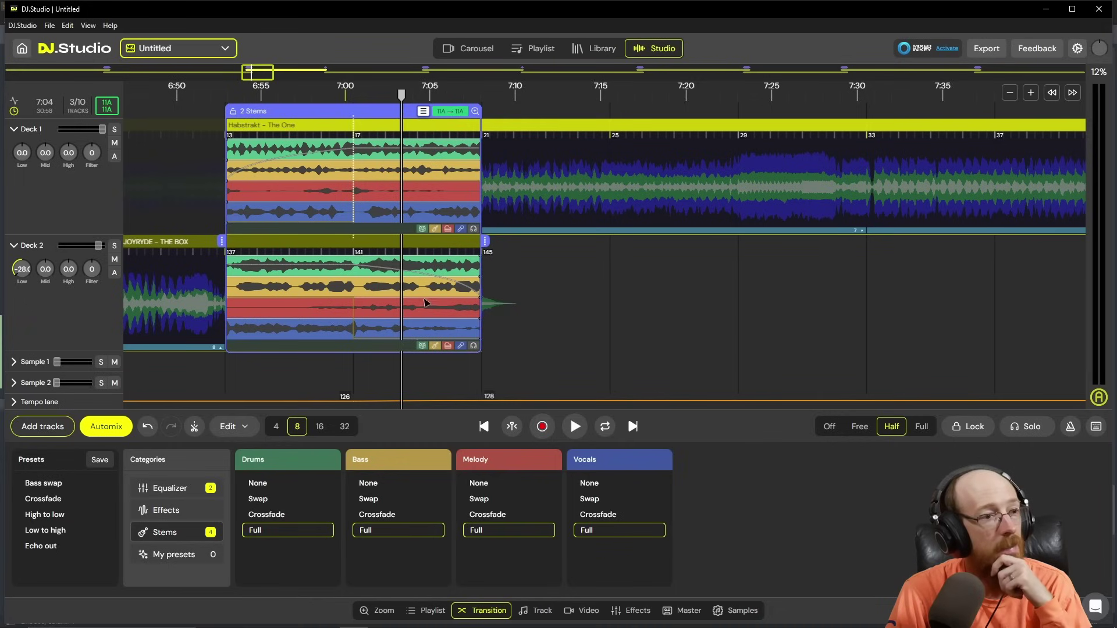
# Step: End The Box's drums stem at bar 141 and play the transition to hear the cut
pyautogui.click(403, 263)
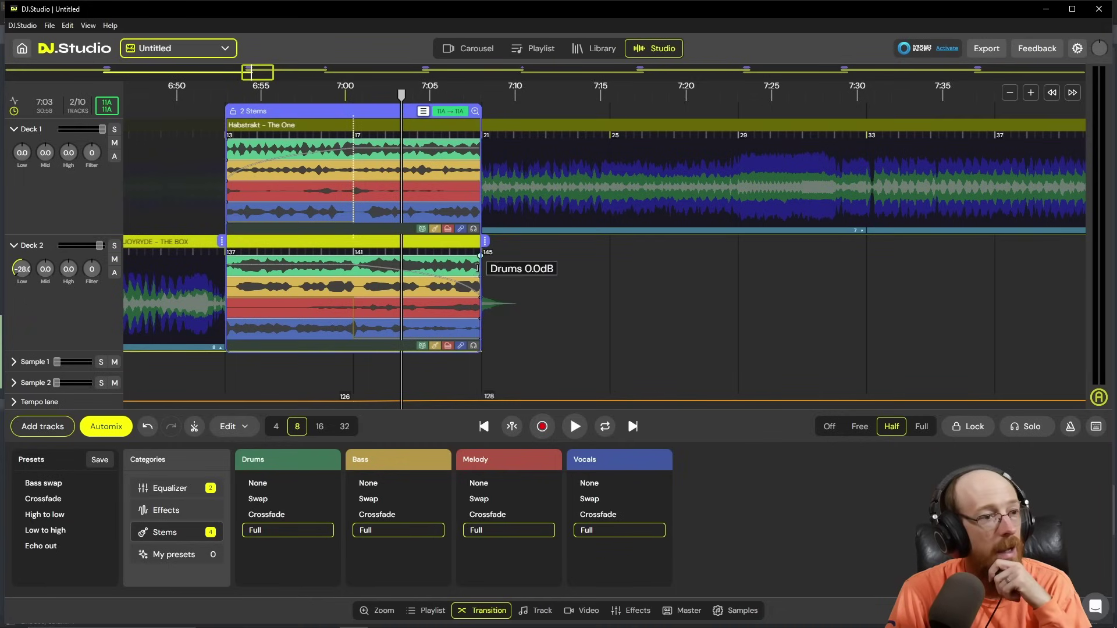
pyautogui.click(465, 156)
pyautogui.scroll(2, 478, 146)
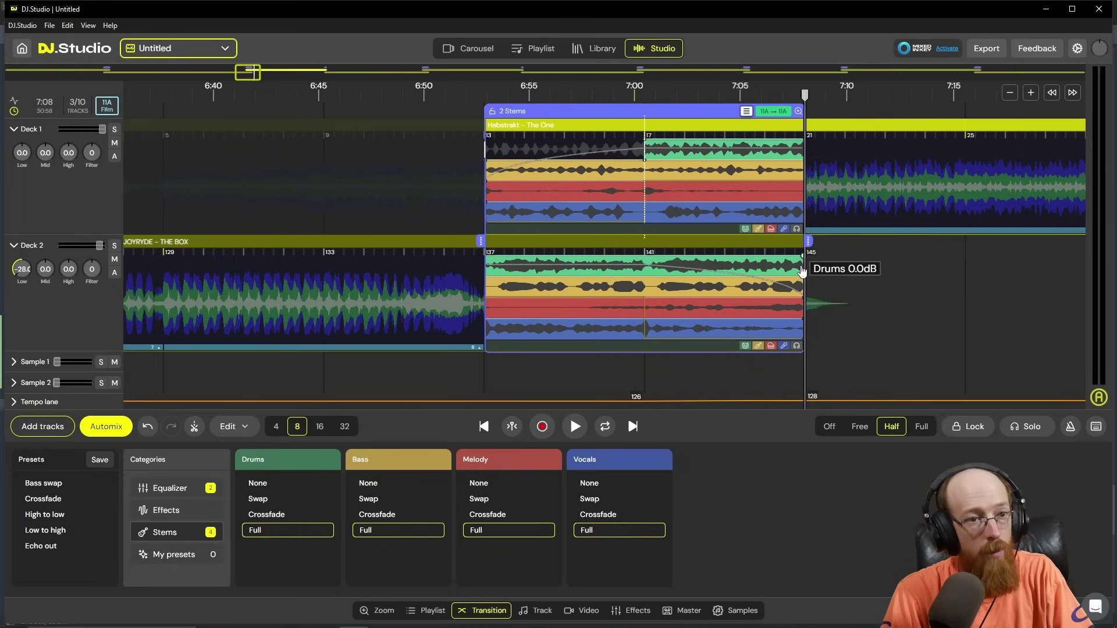
pyautogui.moveTo(789, 267); pyautogui.dragTo(636, 276)
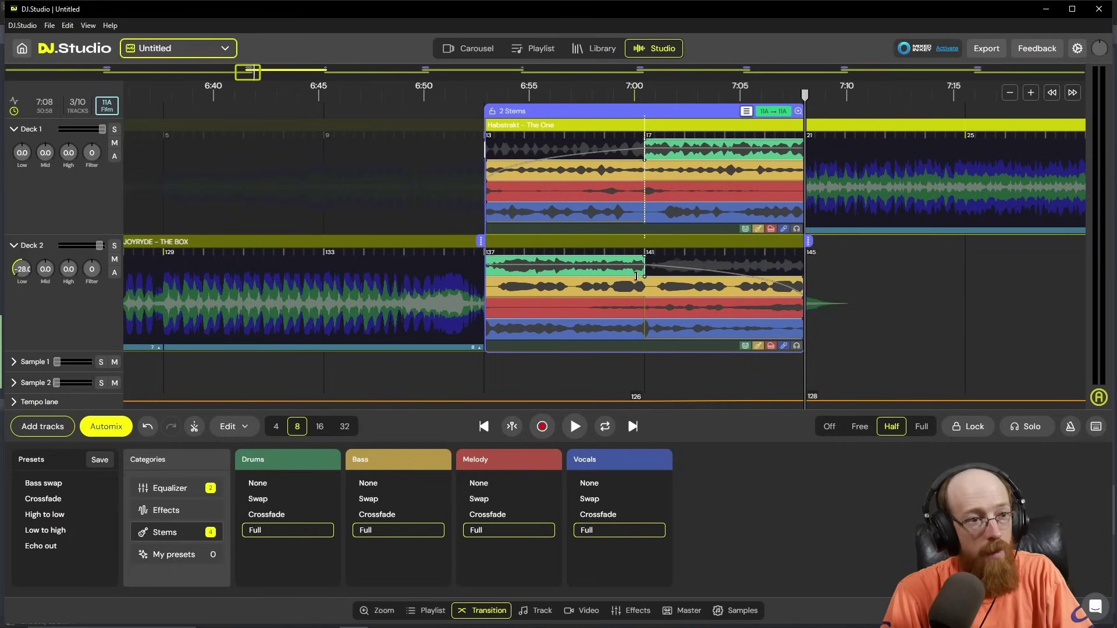
pyautogui.click(494, 101)
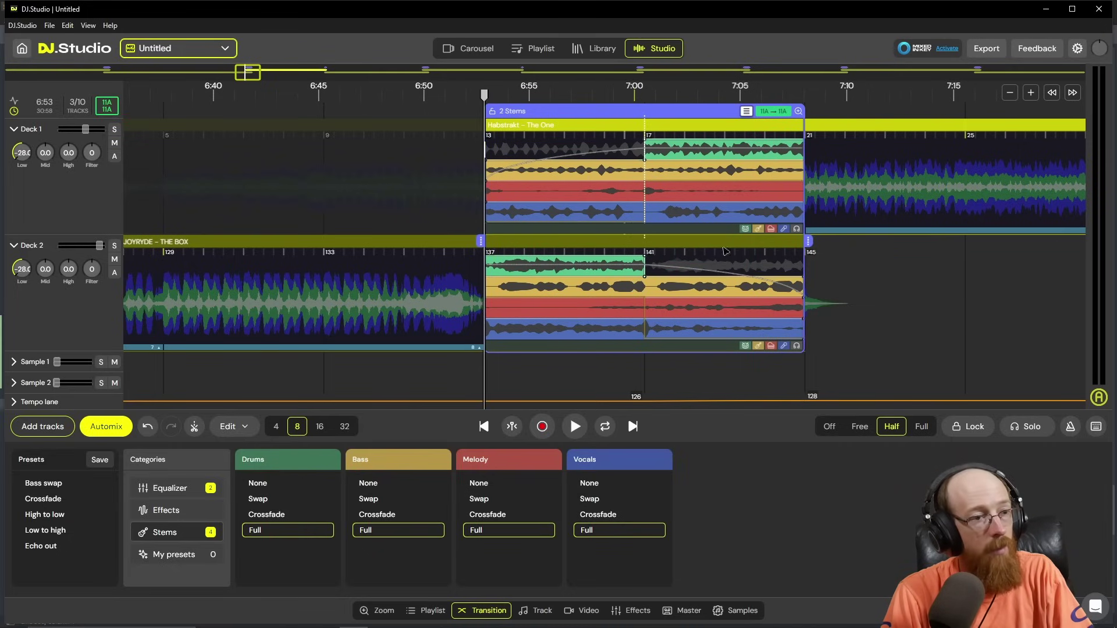
pyautogui.press('space')
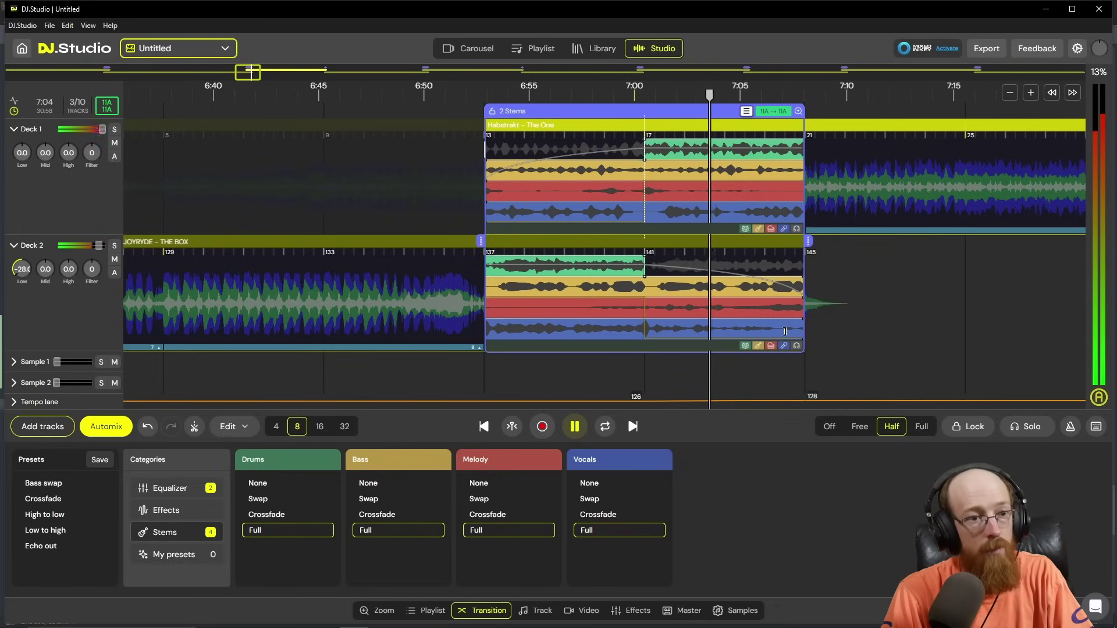
pyautogui.press('space')
# Step: Fade The Box's vocals stem down to the transition end and check it from 7:00
pyautogui.moveTo(804, 323); pyautogui.dragTo(644, 318)
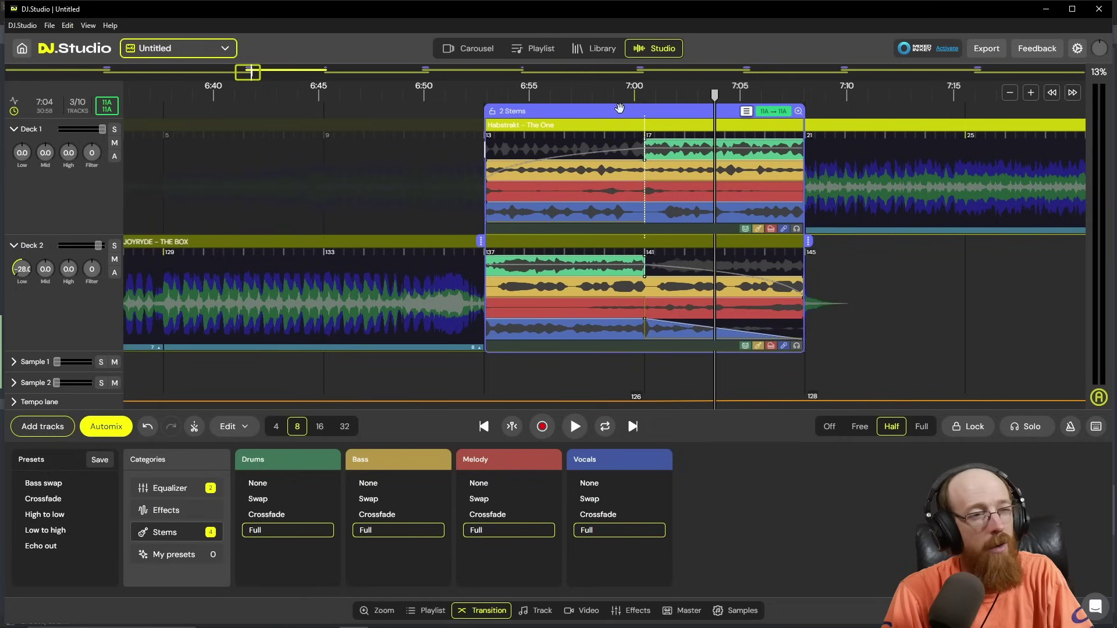
pyautogui.click(637, 98)
pyautogui.press('space')
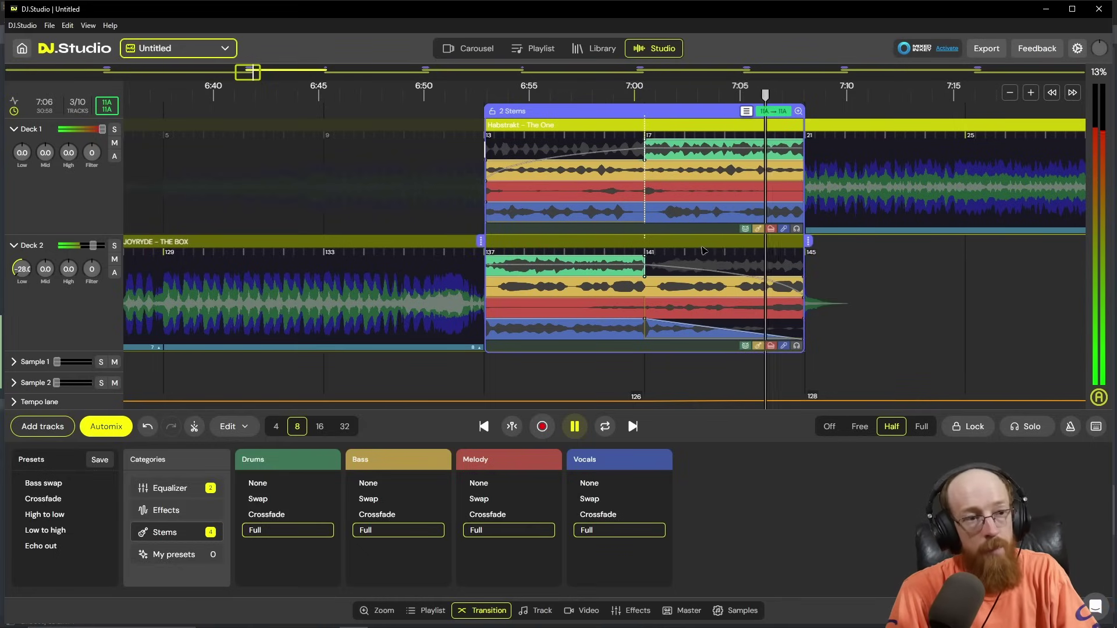
pyautogui.press('space')
pyautogui.scroll(-5, 696, 249)
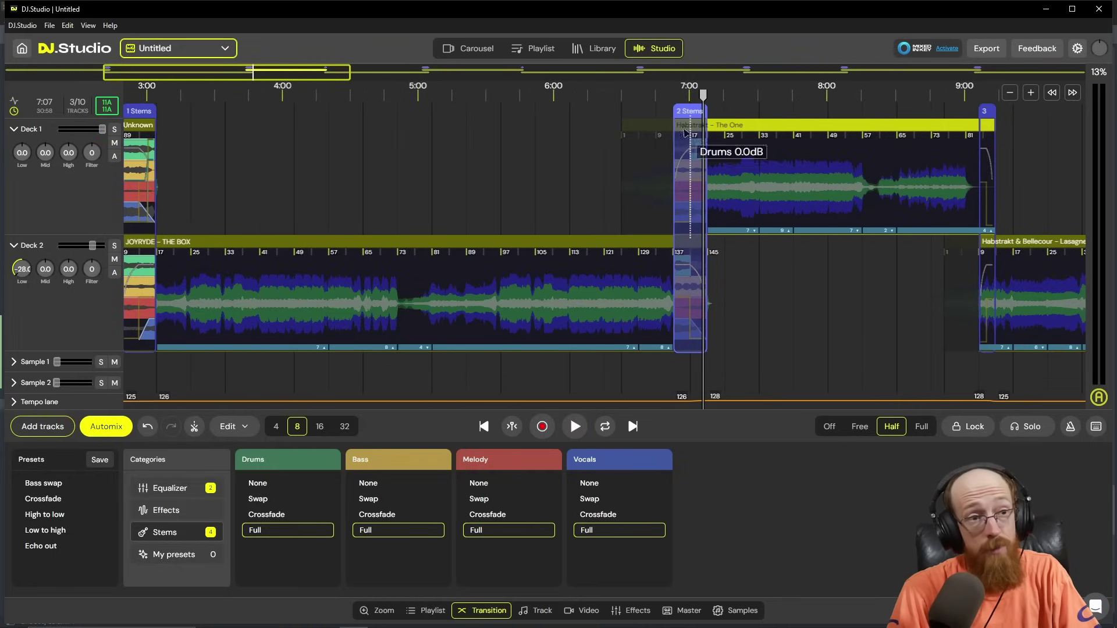
# Step: Zoom in on the 2 Stems transition, then zoom back out across the mix
pyautogui.click(696, 293)
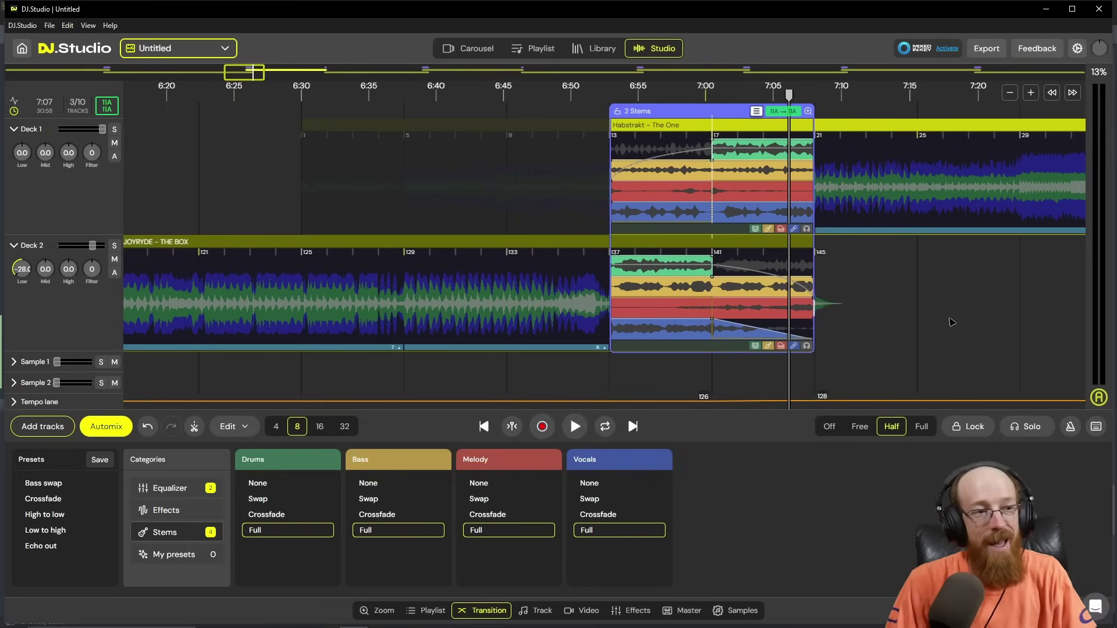
pyautogui.scroll(-5, 952, 321)
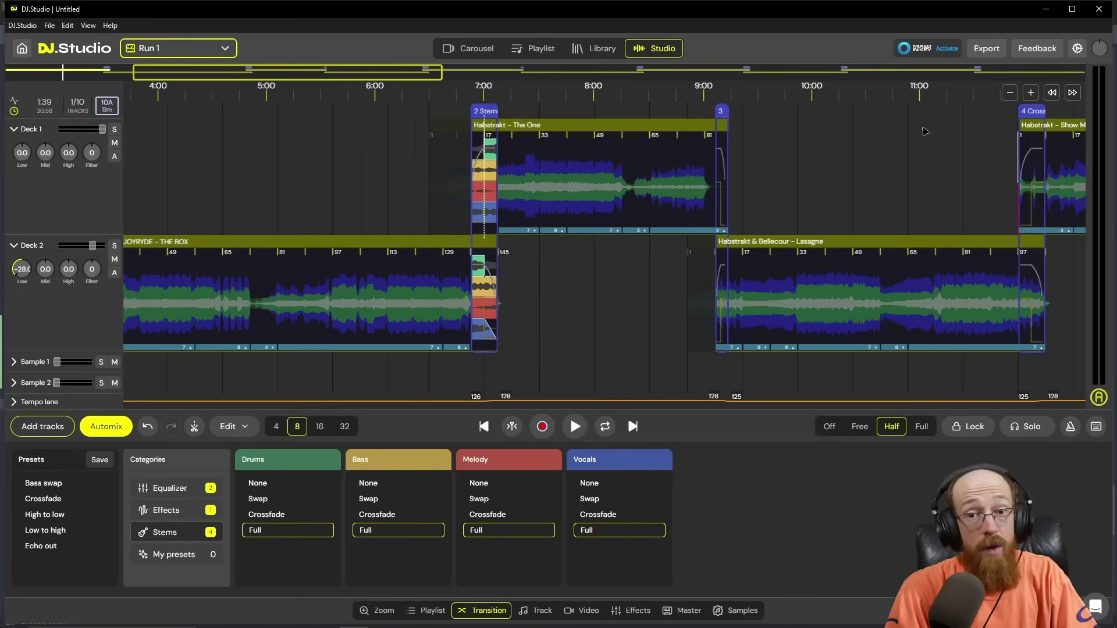
# Step: Export the 30:58 Run 1 mix as a WAV audio file
pyautogui.click(996, 49)
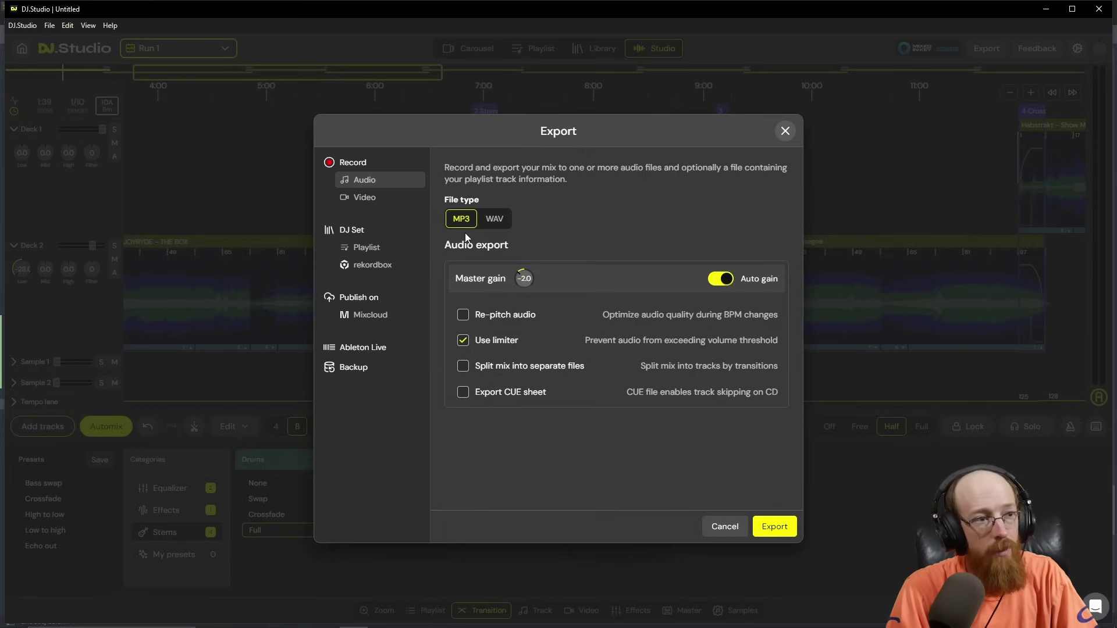
pyautogui.click(494, 219)
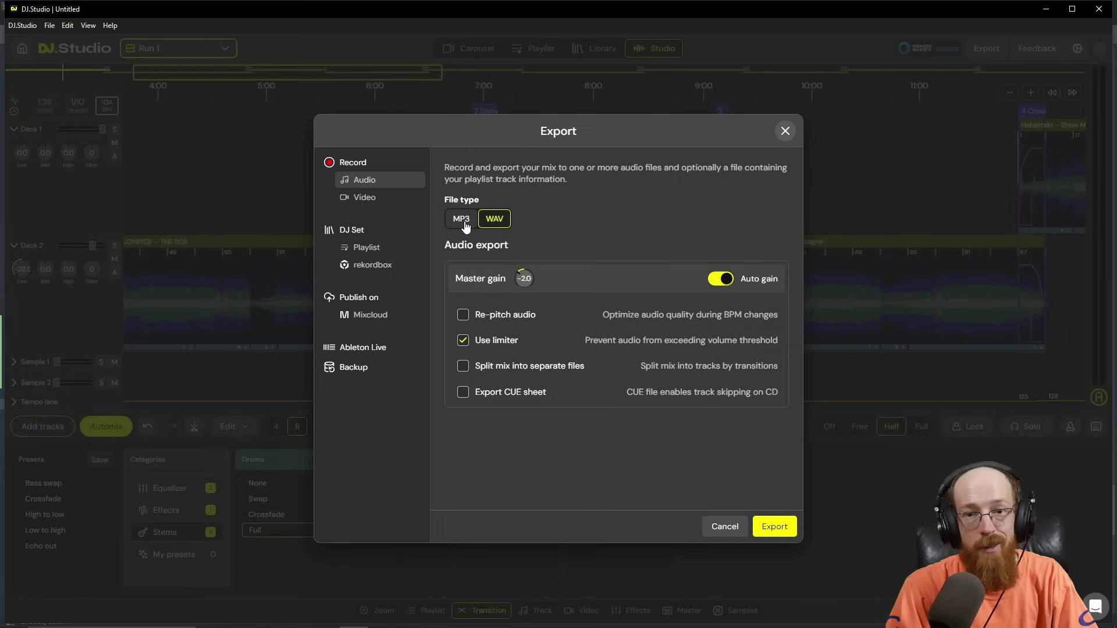
pyautogui.click(775, 527)
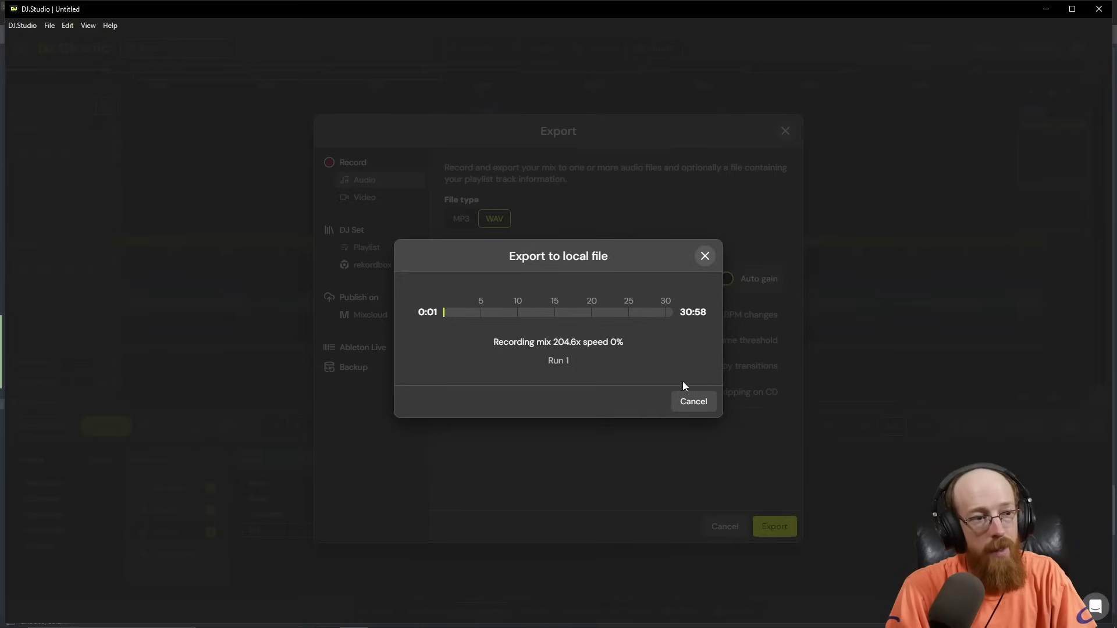